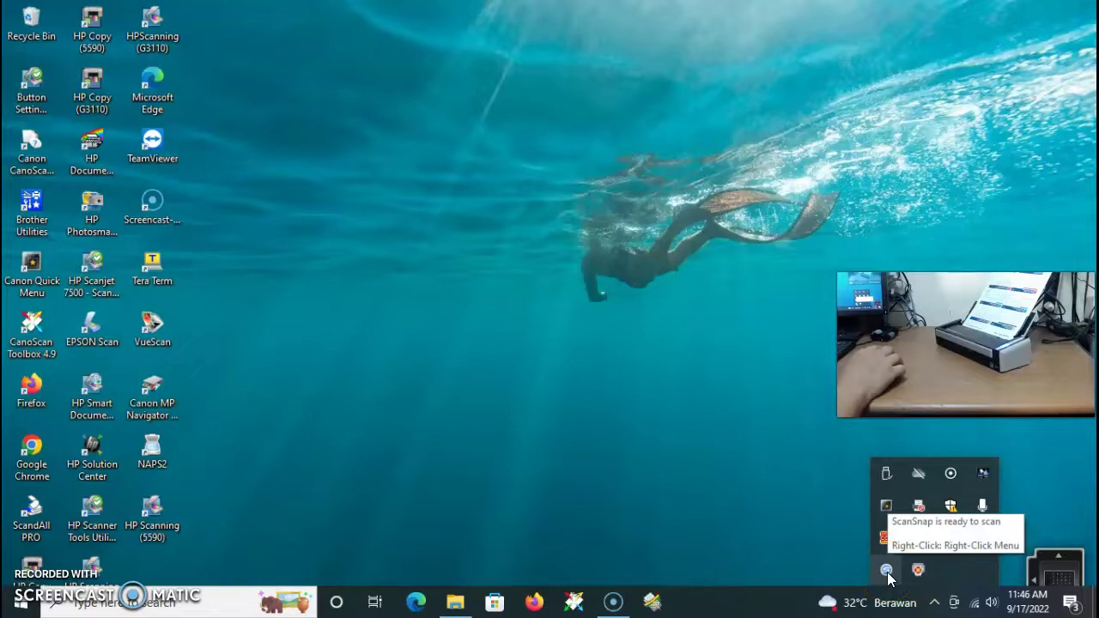
right_click(886, 573)
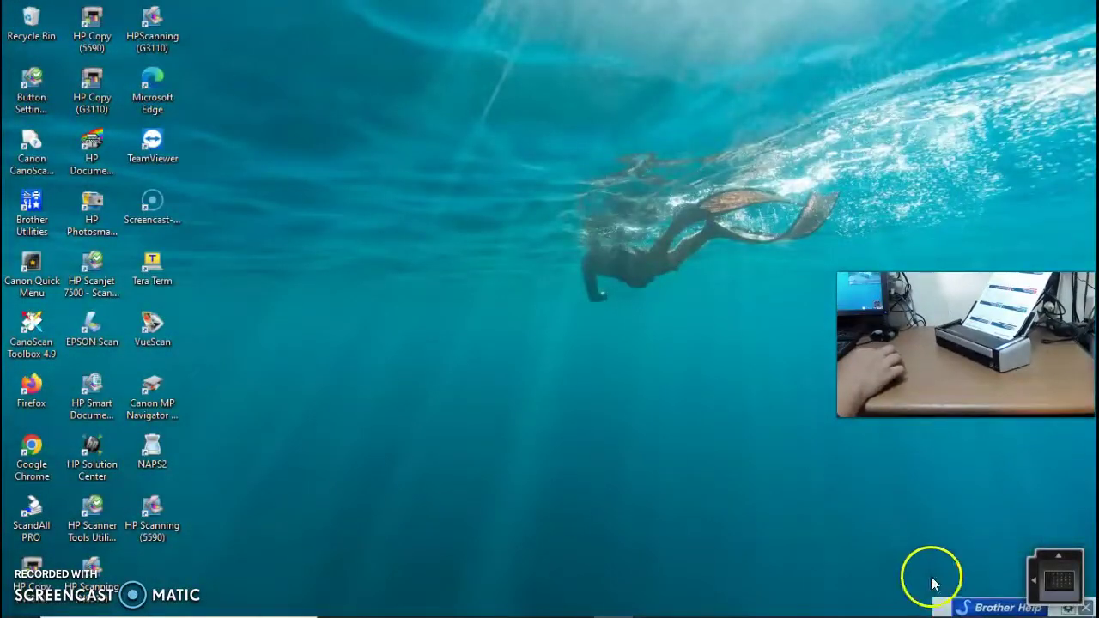
click(933, 602)
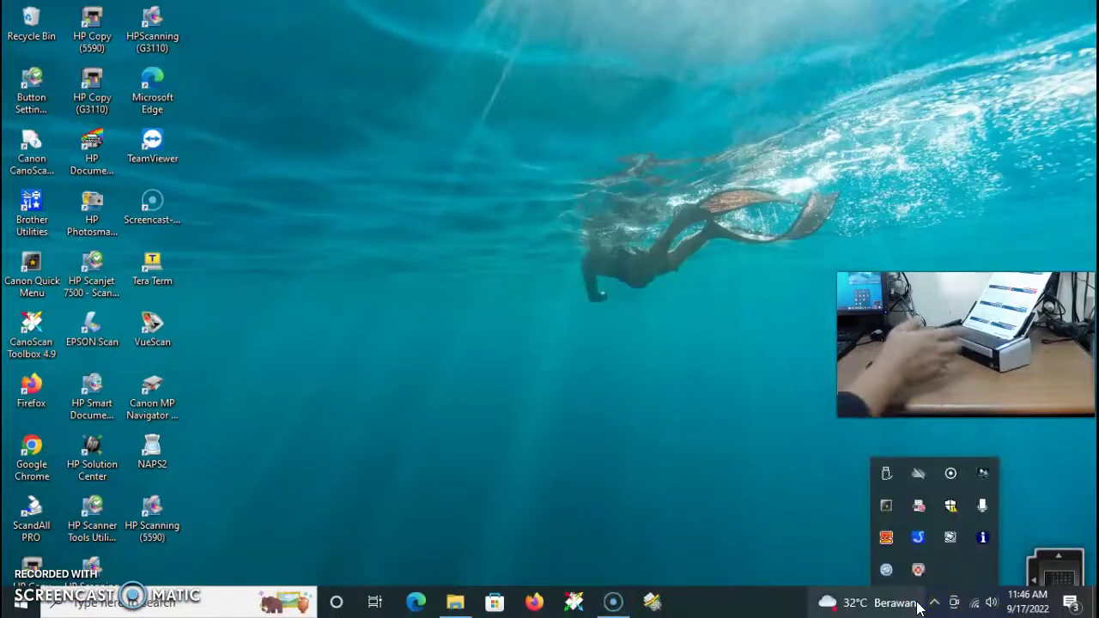
right_click(886, 571)
click(869, 601)
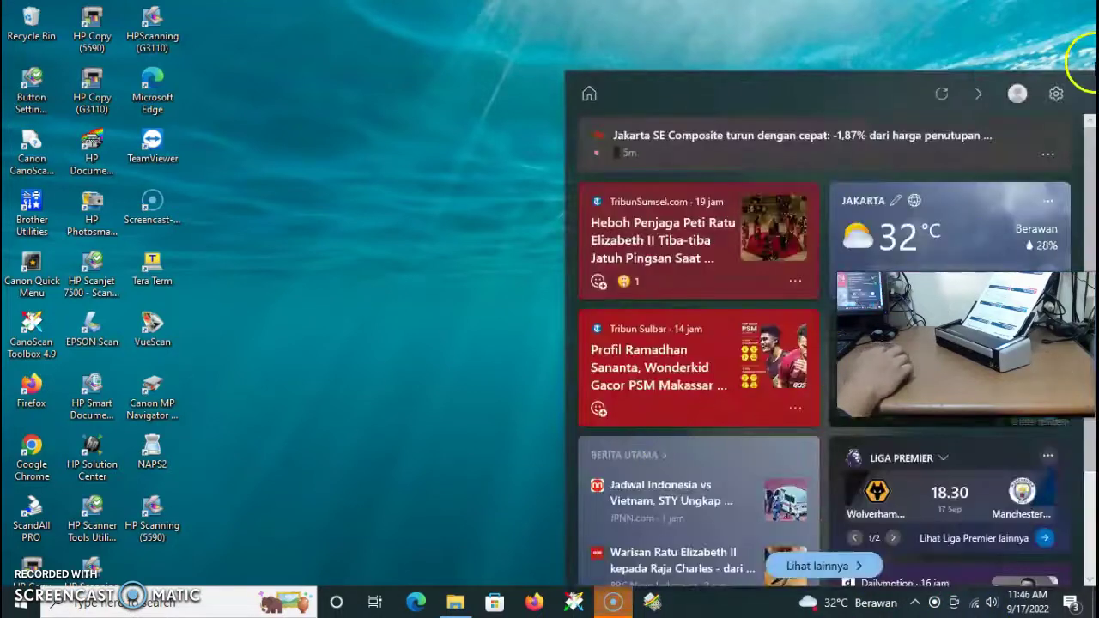
click(980, 96)
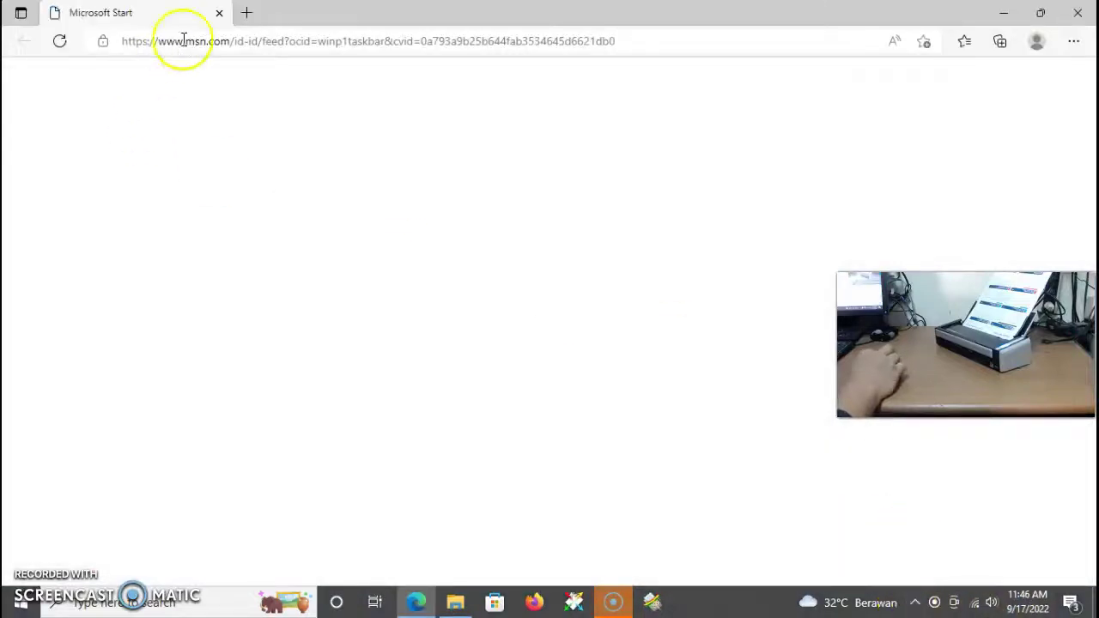
click(219, 12)
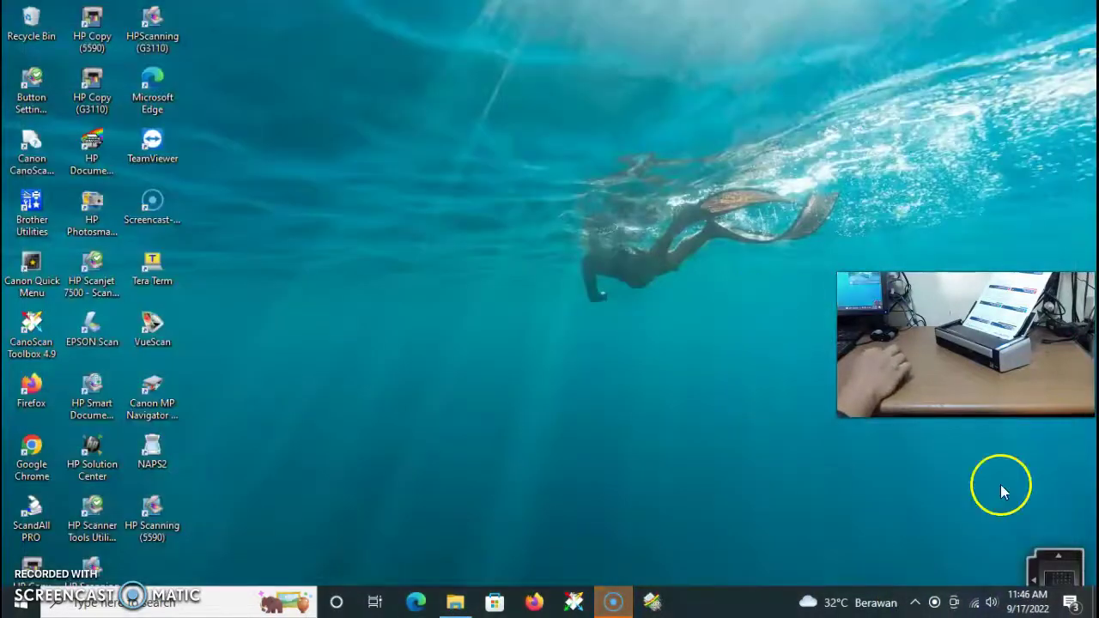
Open the ScanSnap Folder Settings from the ScanSnap background program
click(920, 601)
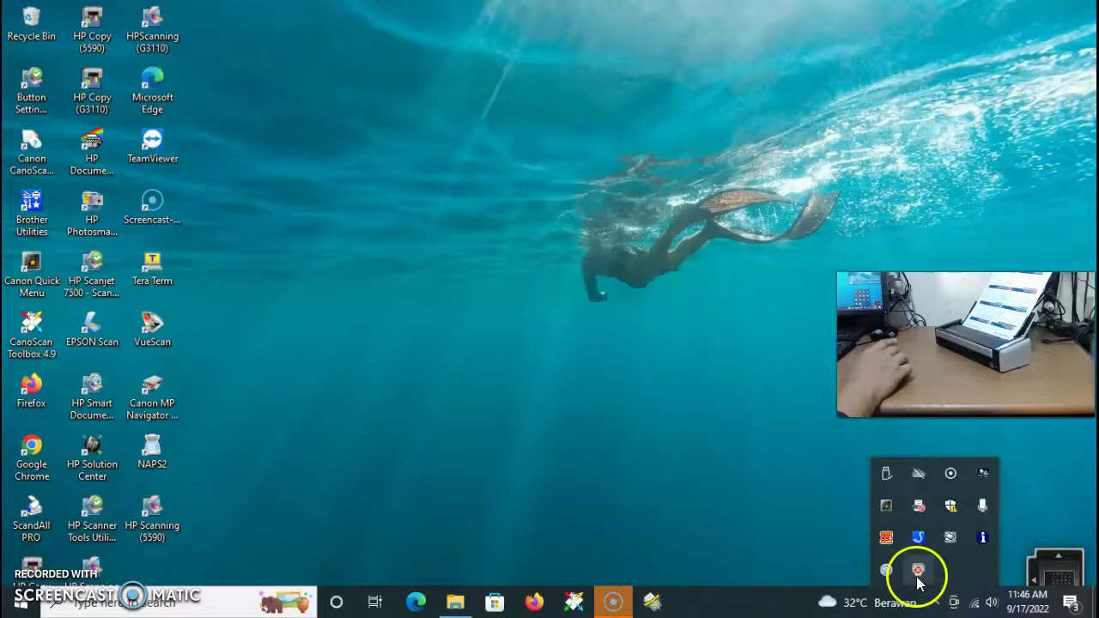
right_click(886, 570)
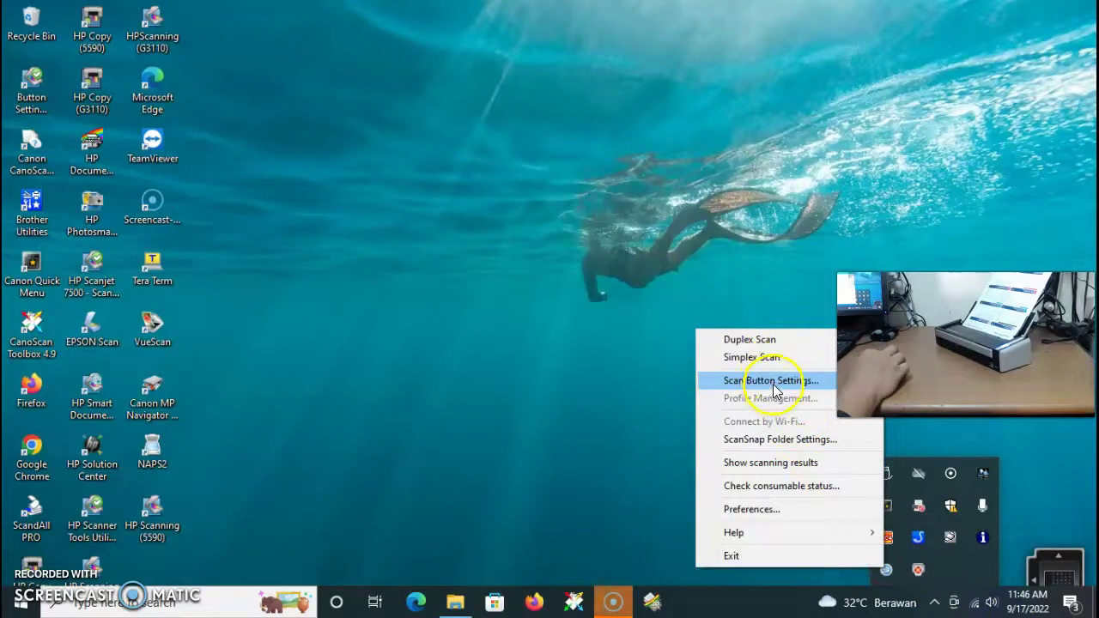
click(794, 440)
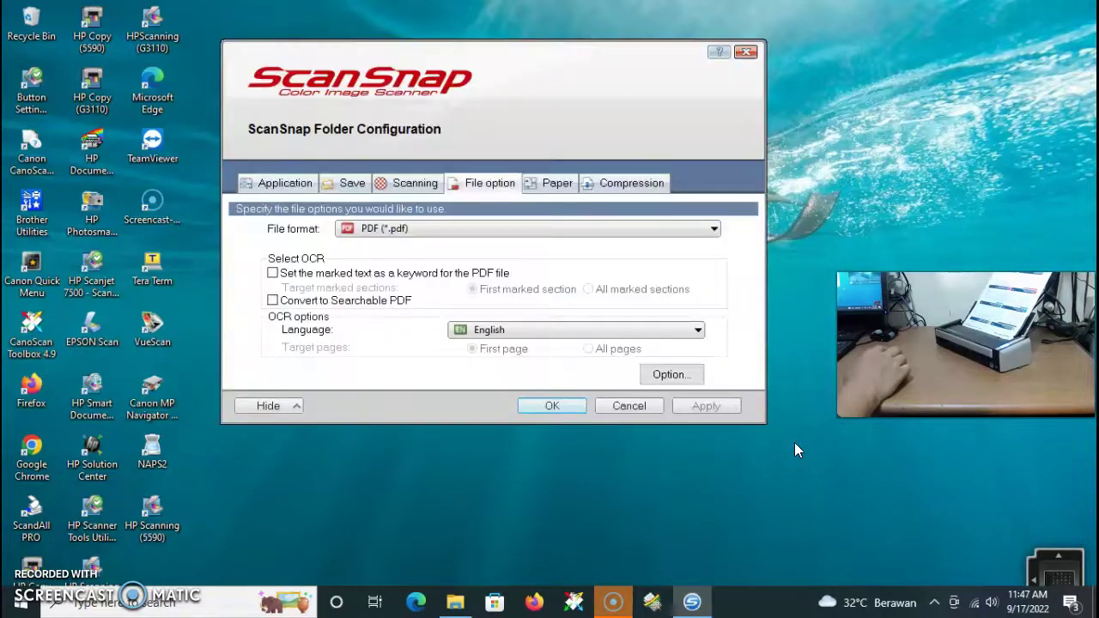
Review the ScanSnap Folder application's options and close them without changes
click(276, 185)
click(679, 270)
click(660, 294)
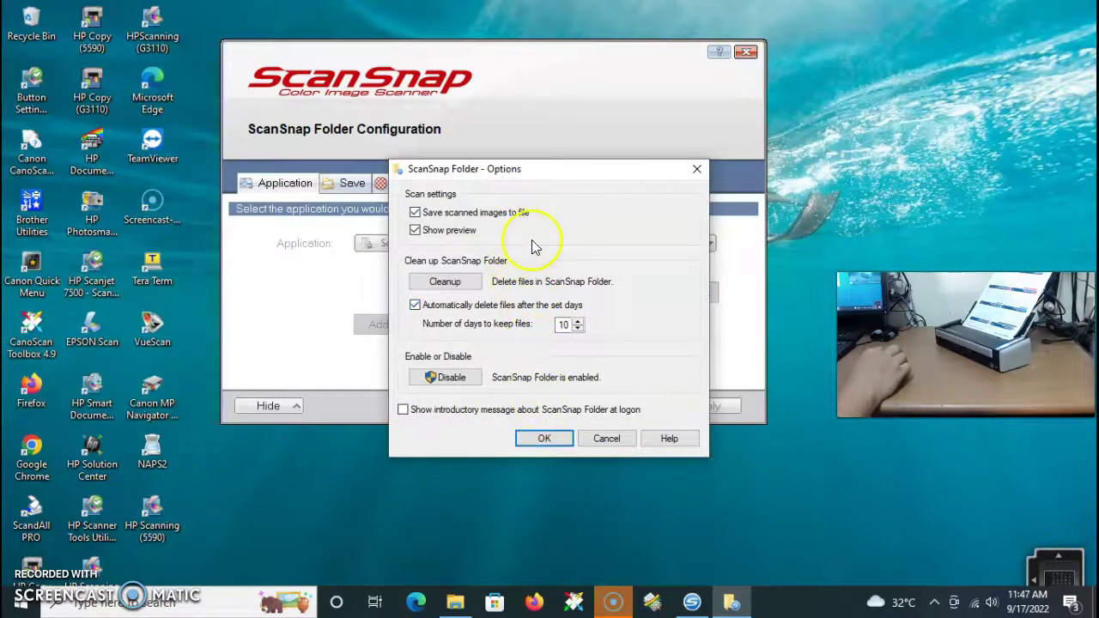
click(606, 438)
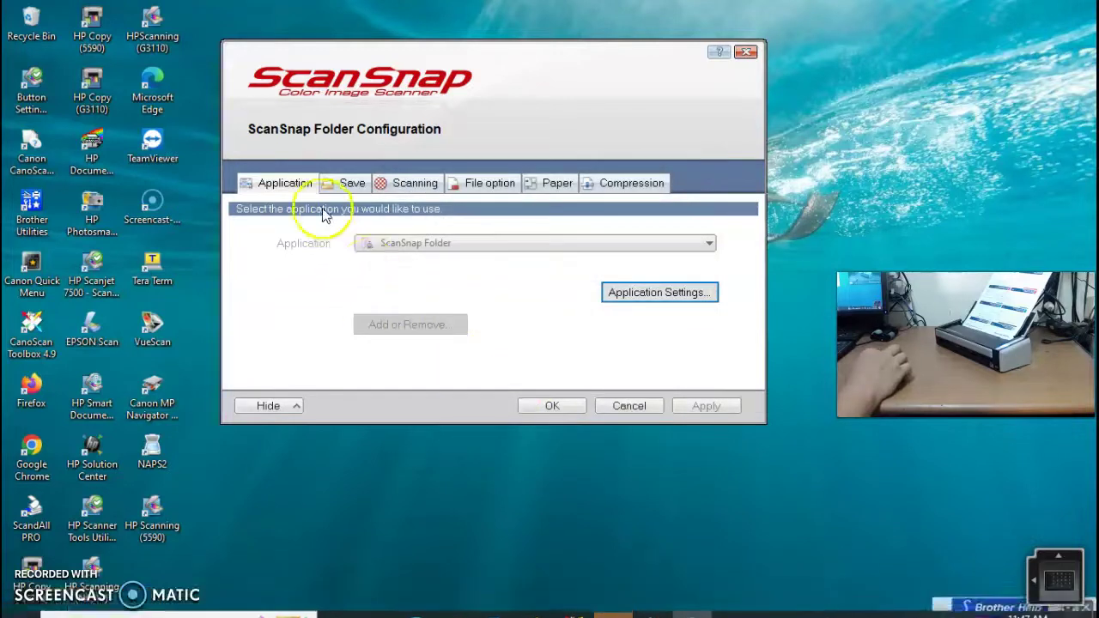
Check the image saving folder and browse the available save locations without choosing another one
click(348, 185)
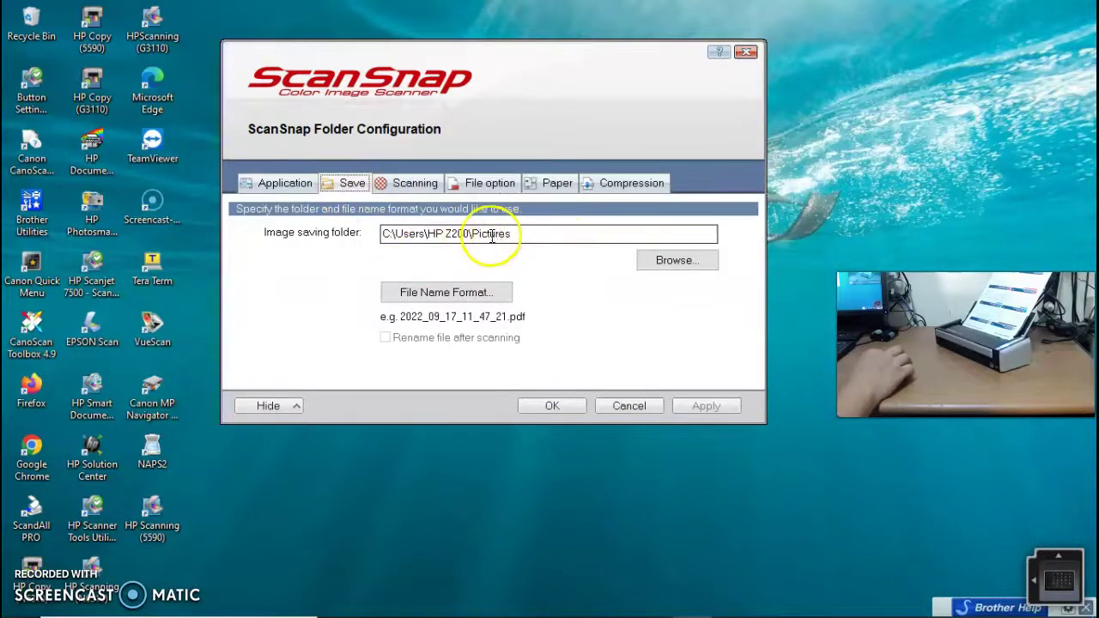
click(661, 259)
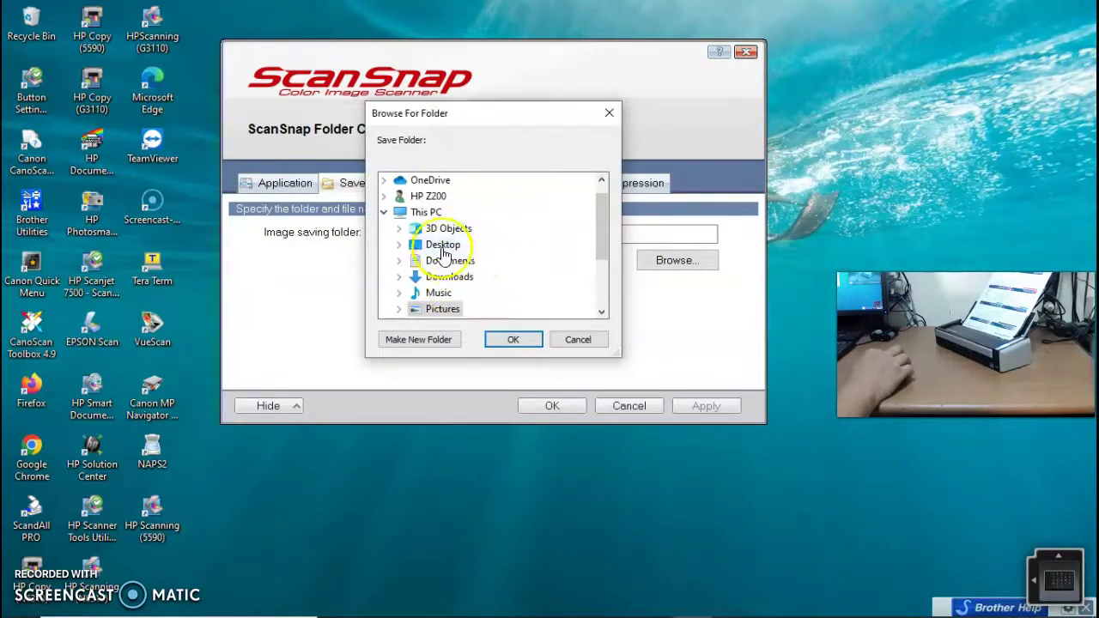
click(577, 339)
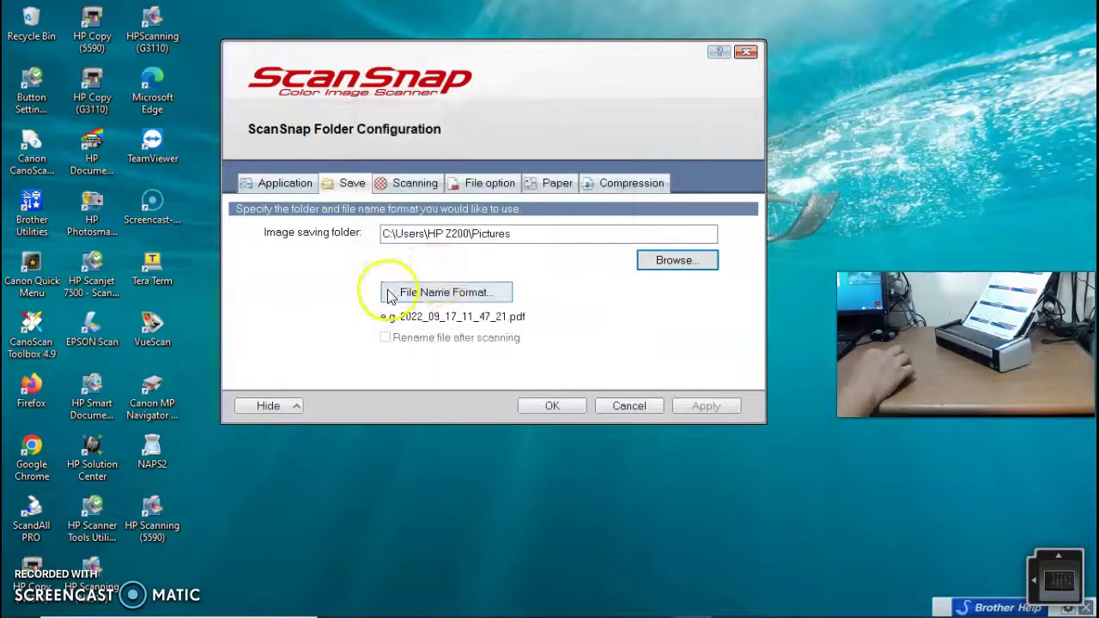
Switch the file name format to a custom file name using the person's name, with a 3-digit serial number
click(471, 297)
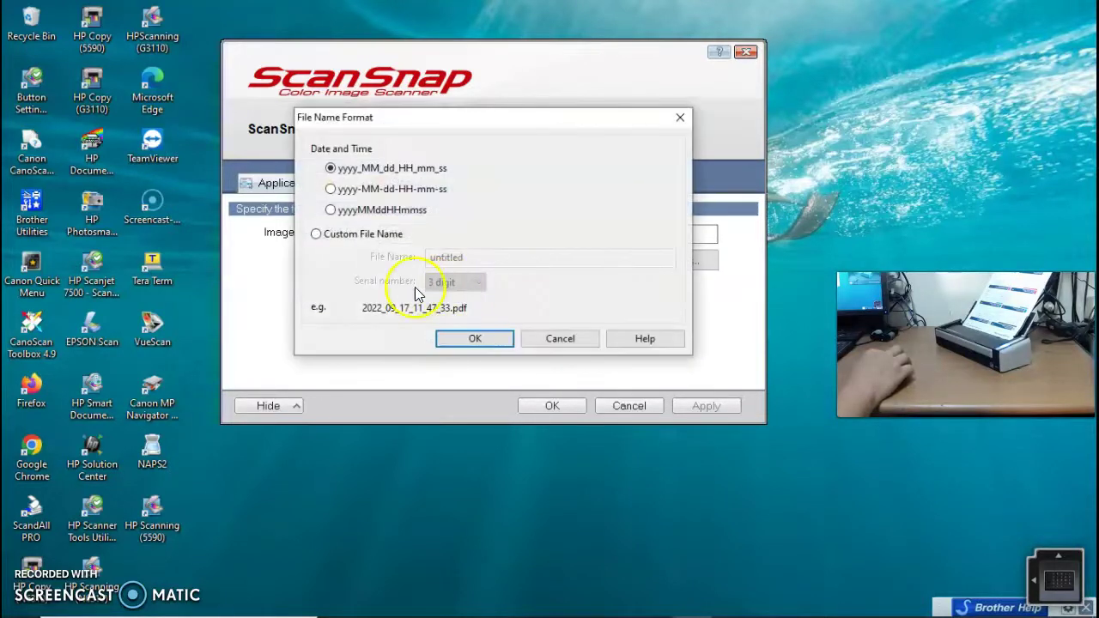
click(316, 234)
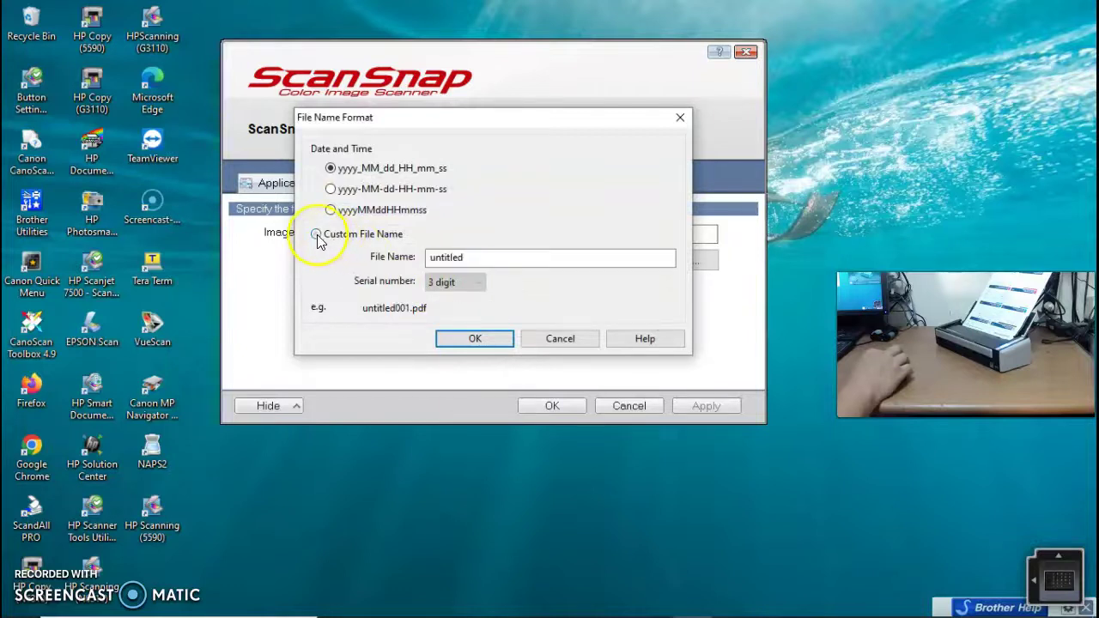
drag(503, 257, 399, 264)
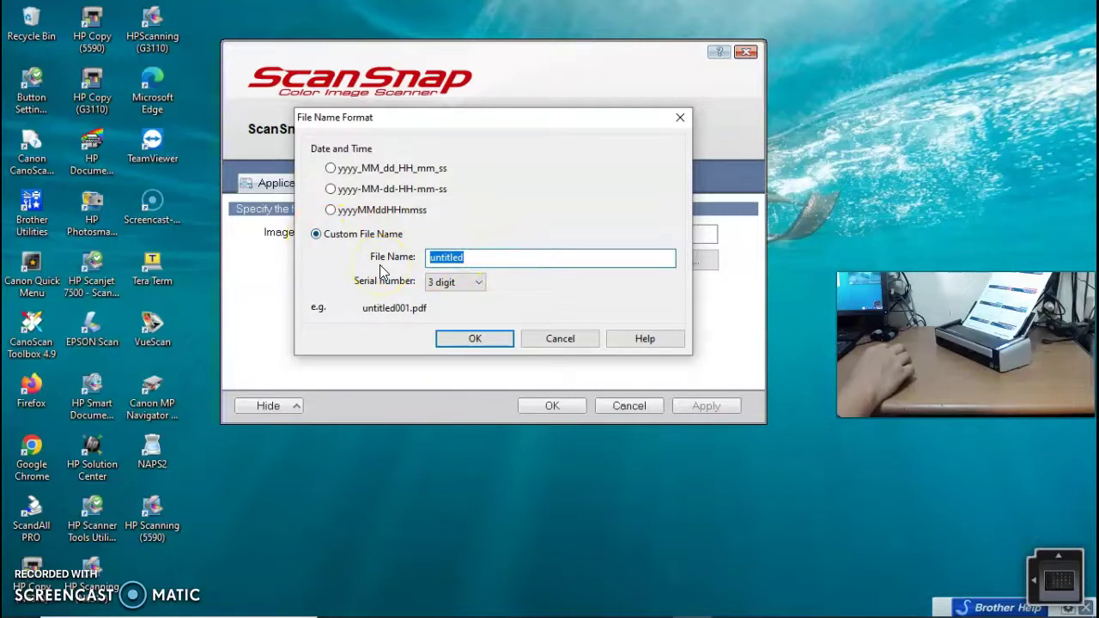
text(Sofwan)
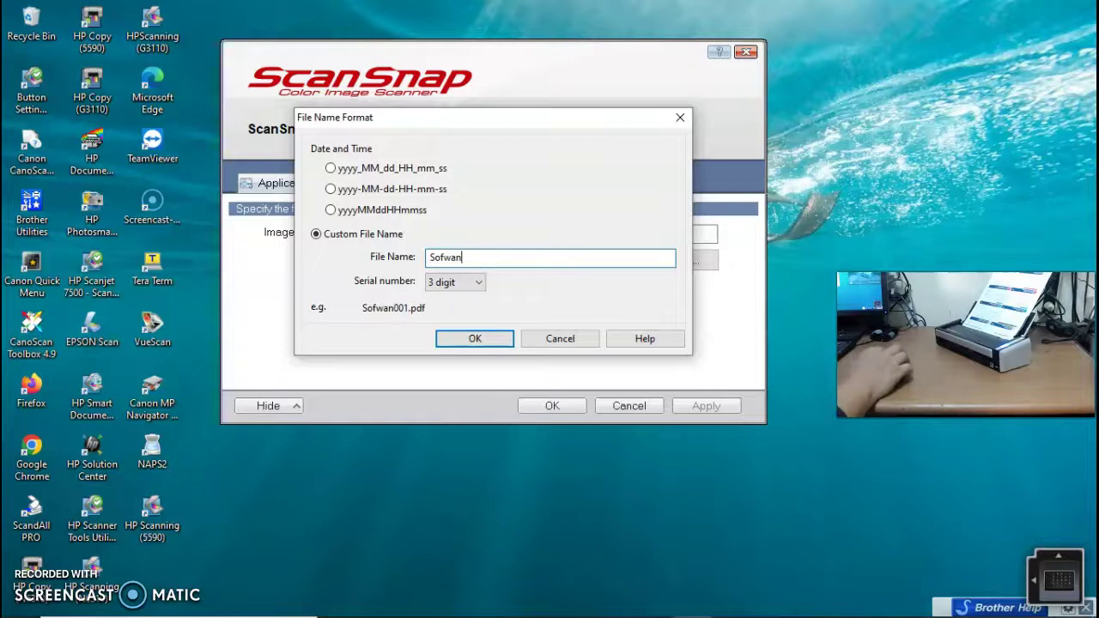
click(463, 338)
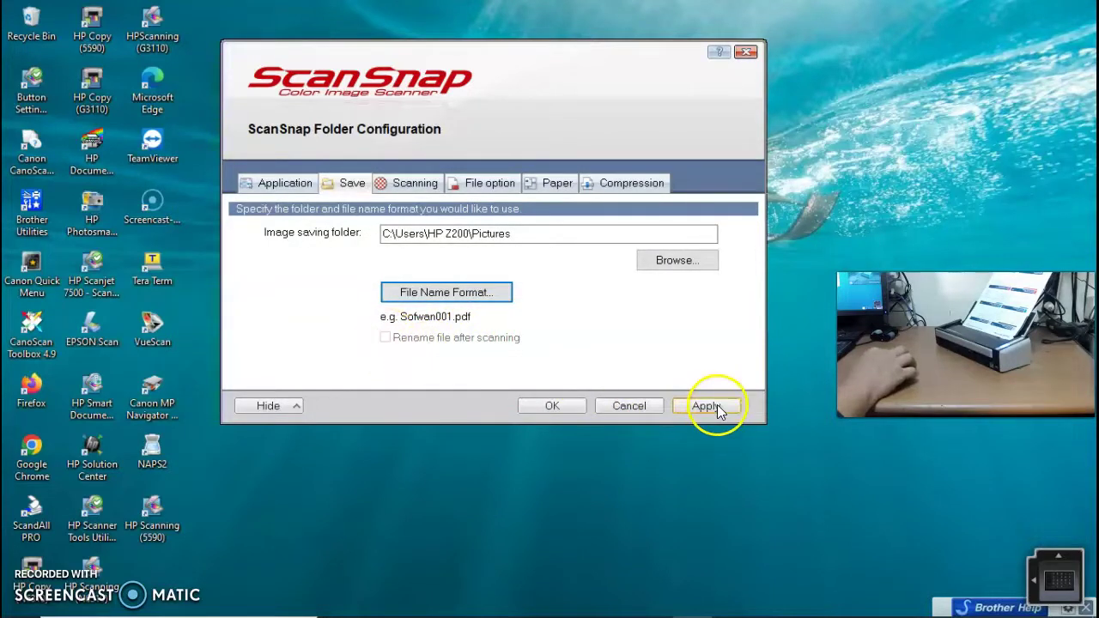
Set the scanning image quality to Normal (Color/Gray: 150 dpi, B&W: 300 dpi) and the color mode to Color
click(403, 187)
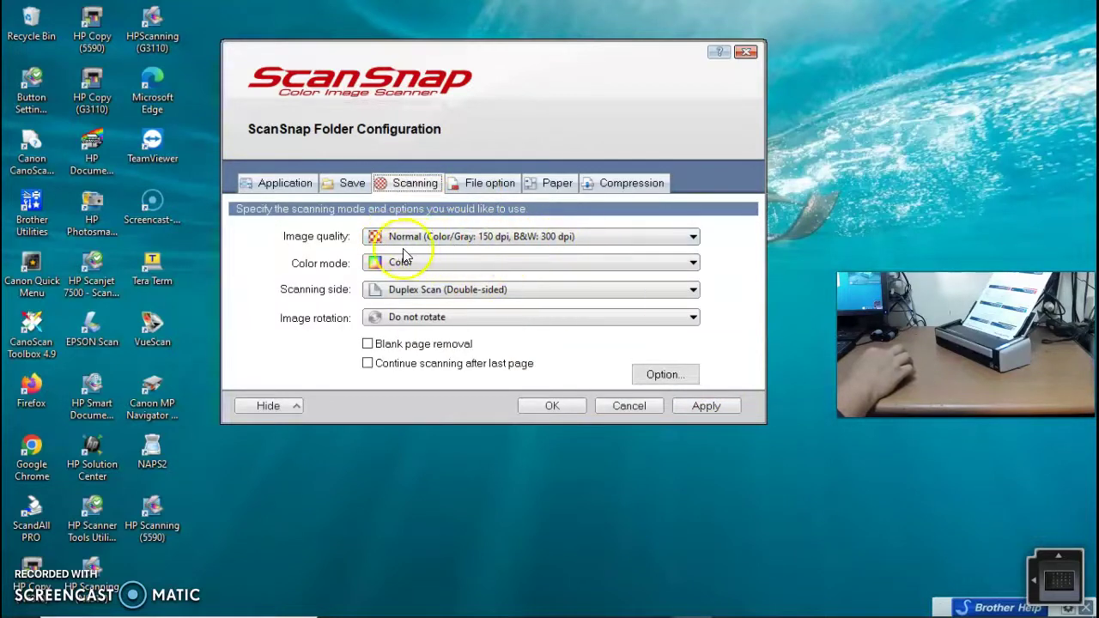
click(693, 238)
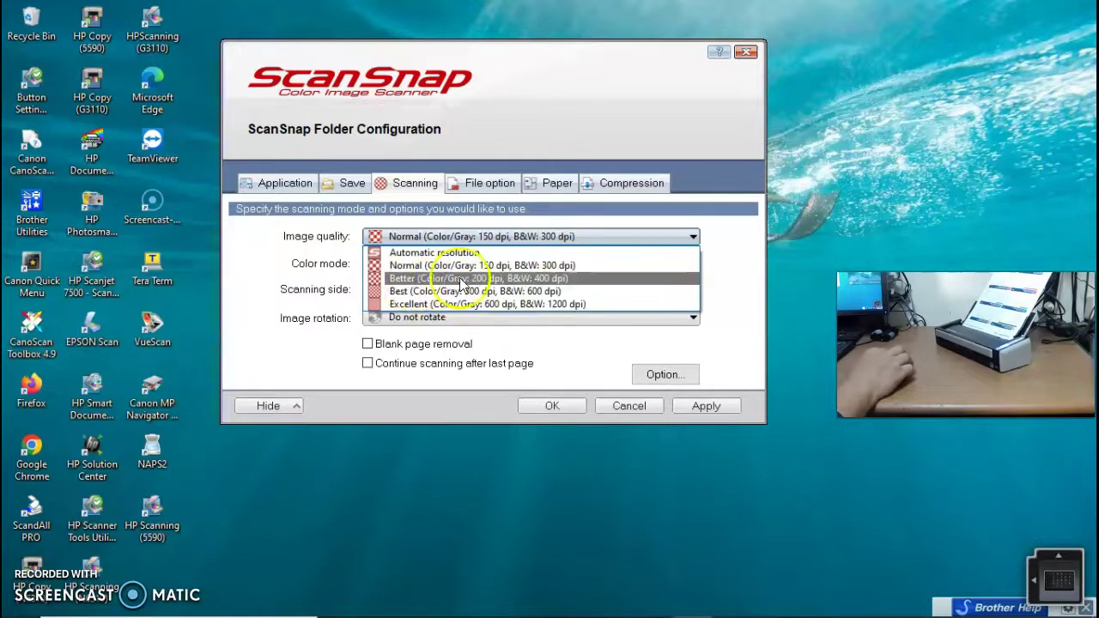
click(384, 266)
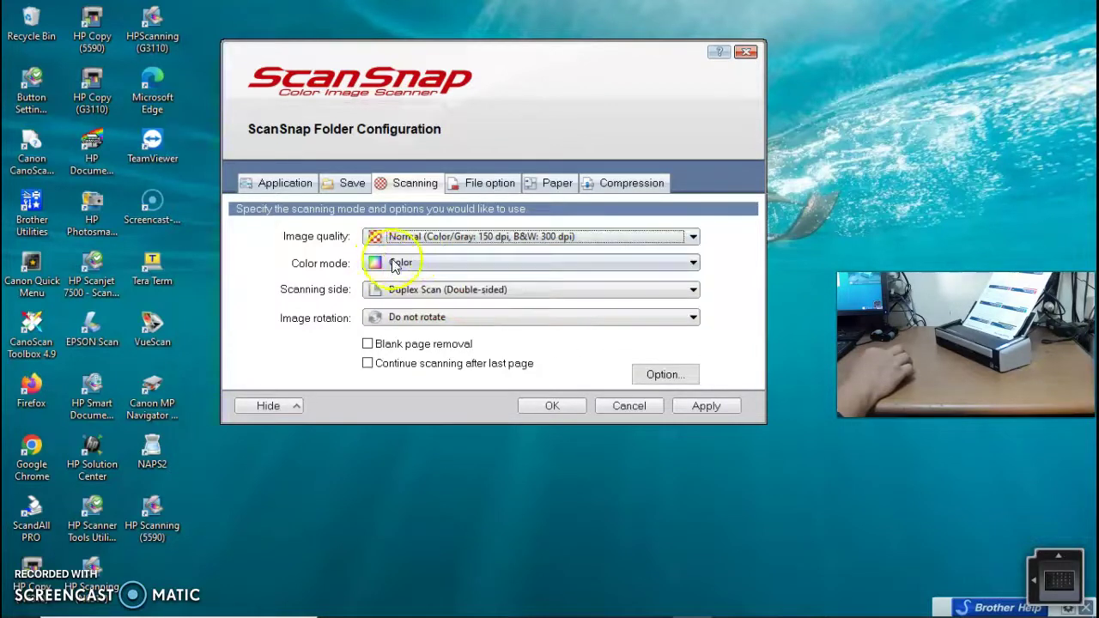
click(497, 262)
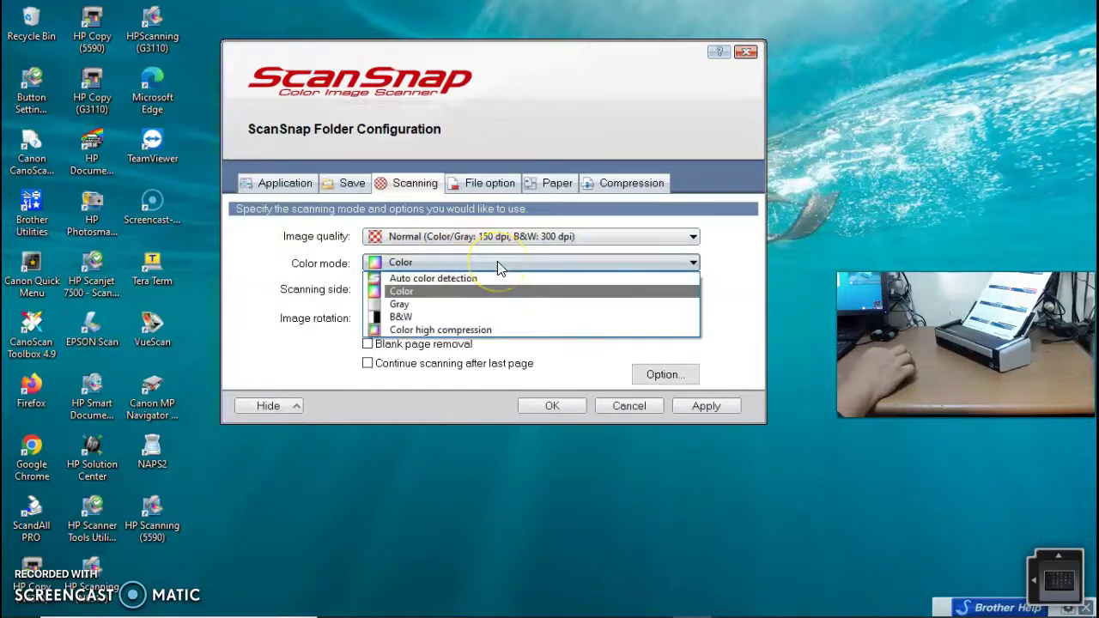
click(416, 295)
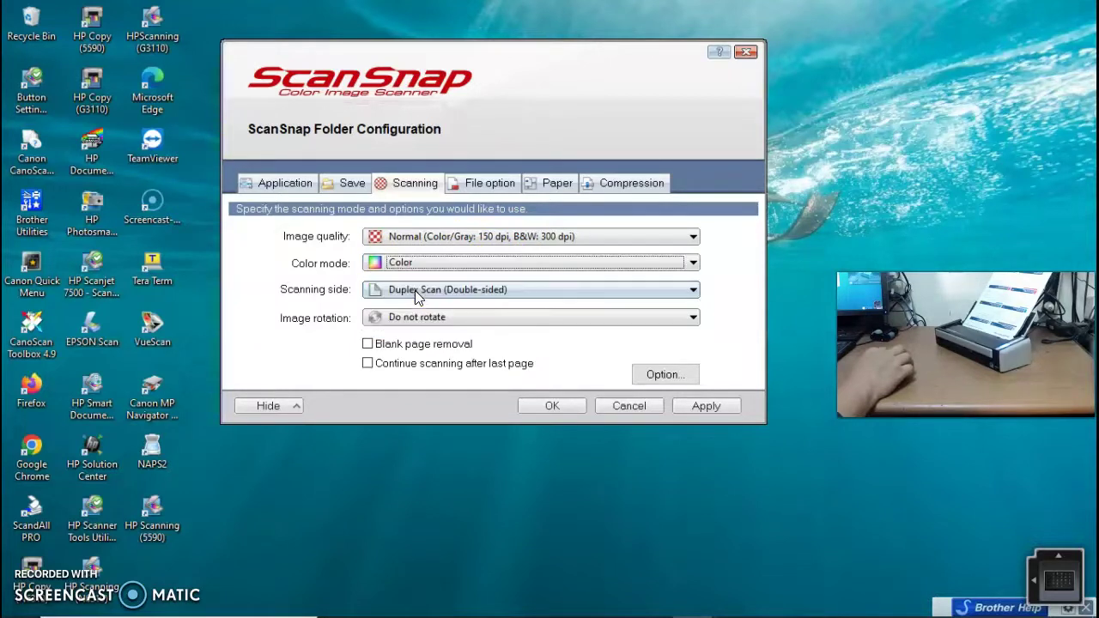
Set the scanning side to Duplex Scan (Double-sided) and the image rotation to Do not rotate
click(571, 294)
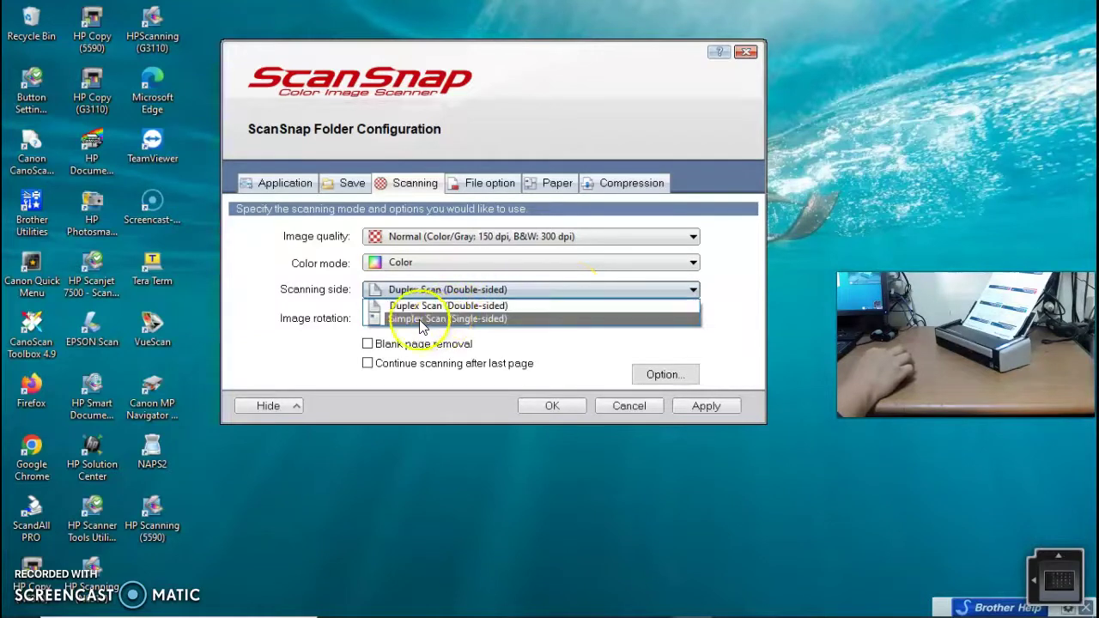
click(511, 307)
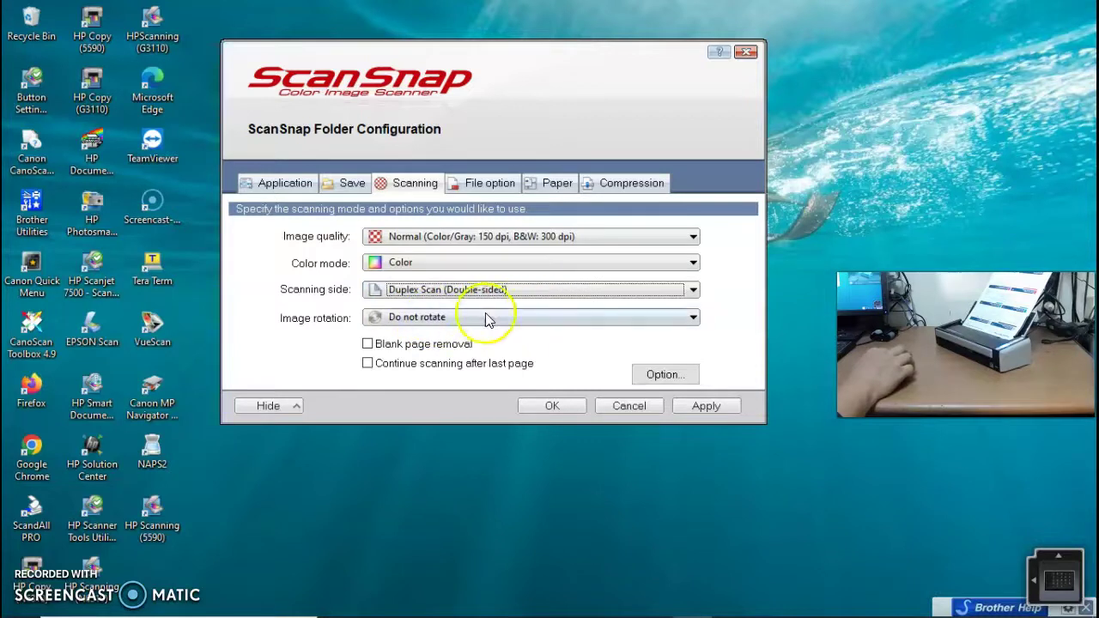
click(494, 318)
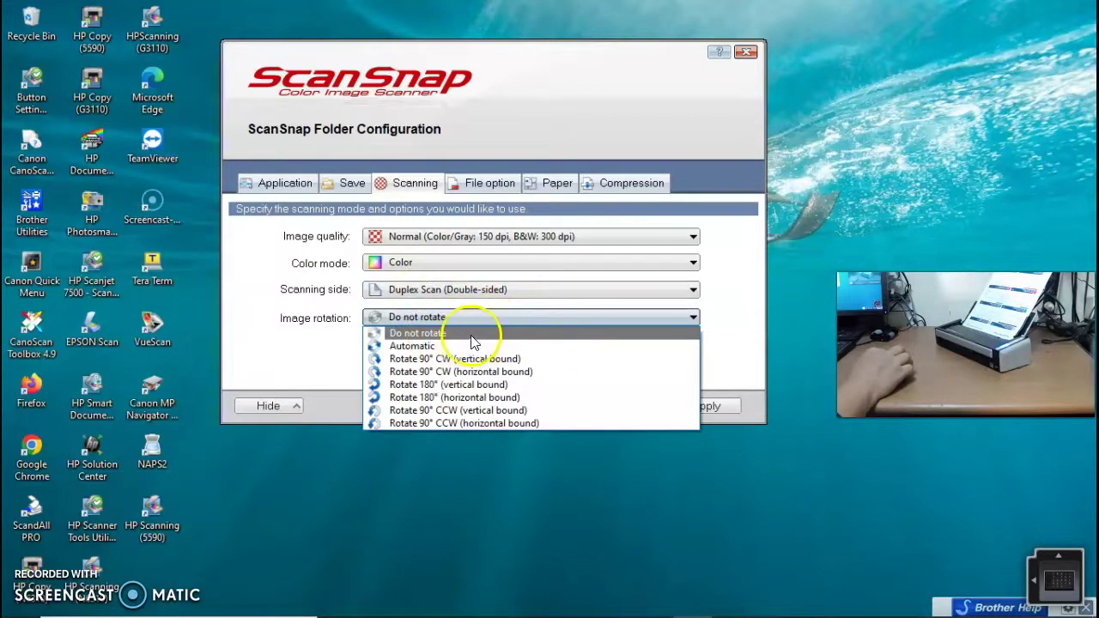
click(468, 335)
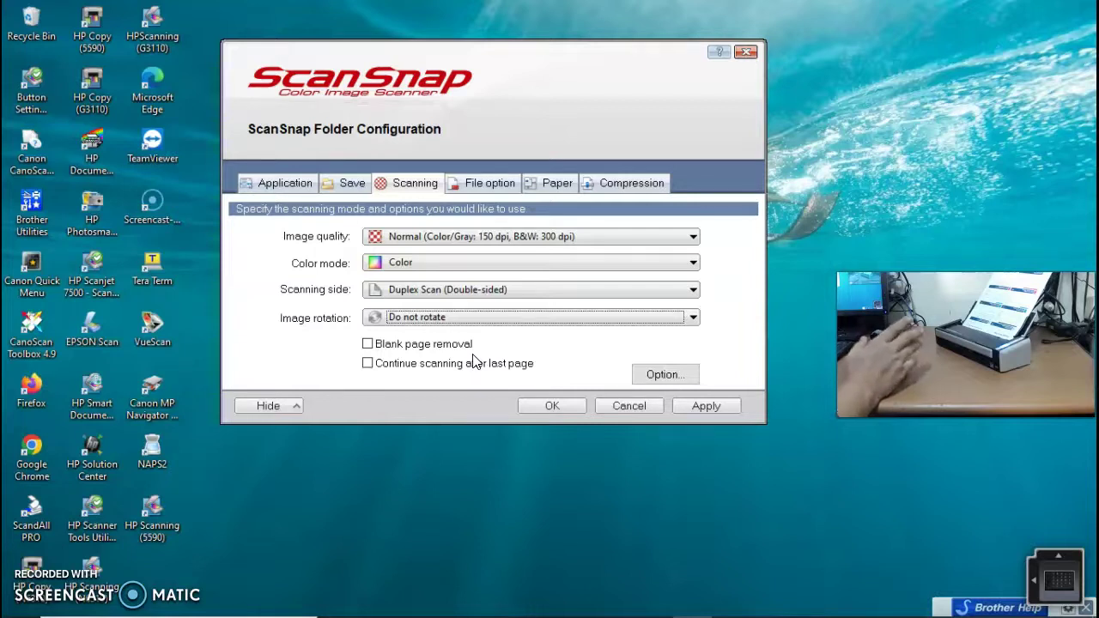
click(368, 363)
click(369, 363)
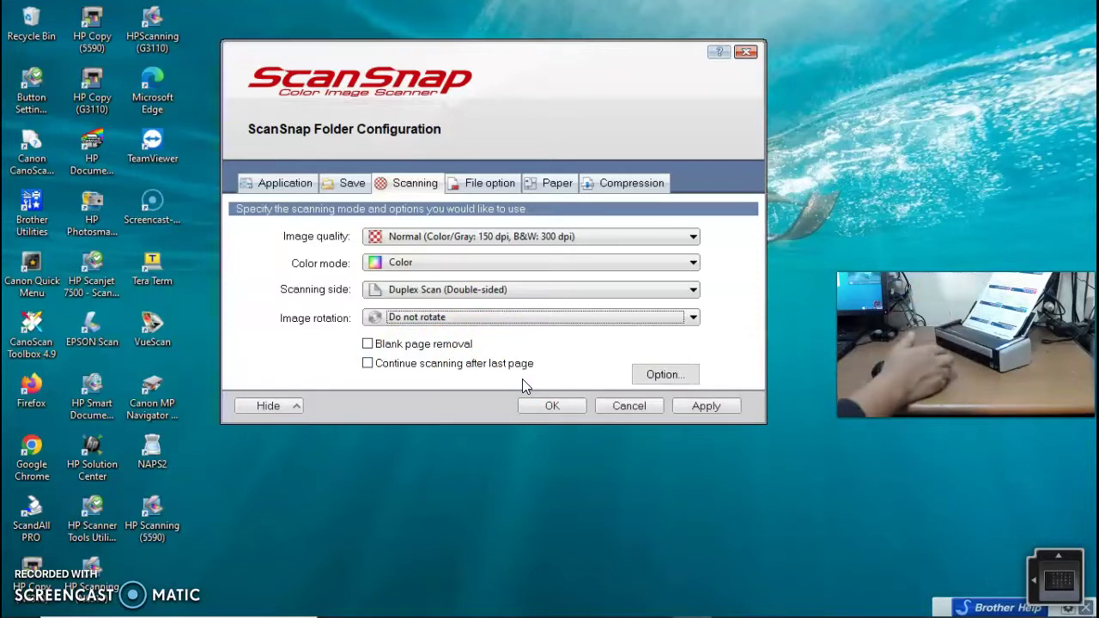
click(612, 405)
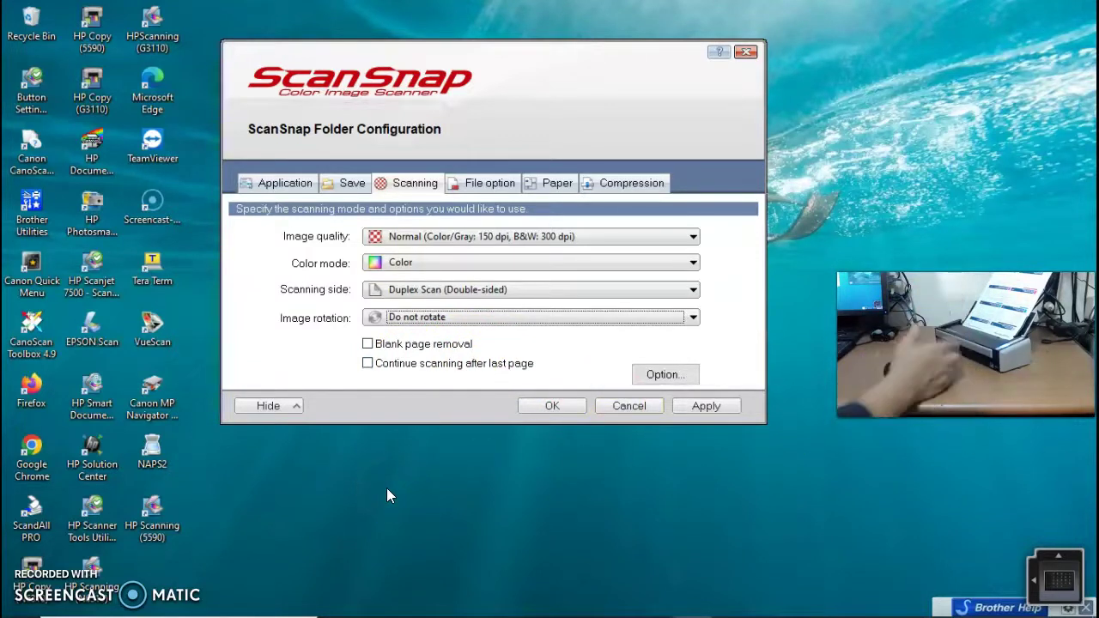
Choose PDF (*.pdf) as the file format for scanned documents
click(467, 187)
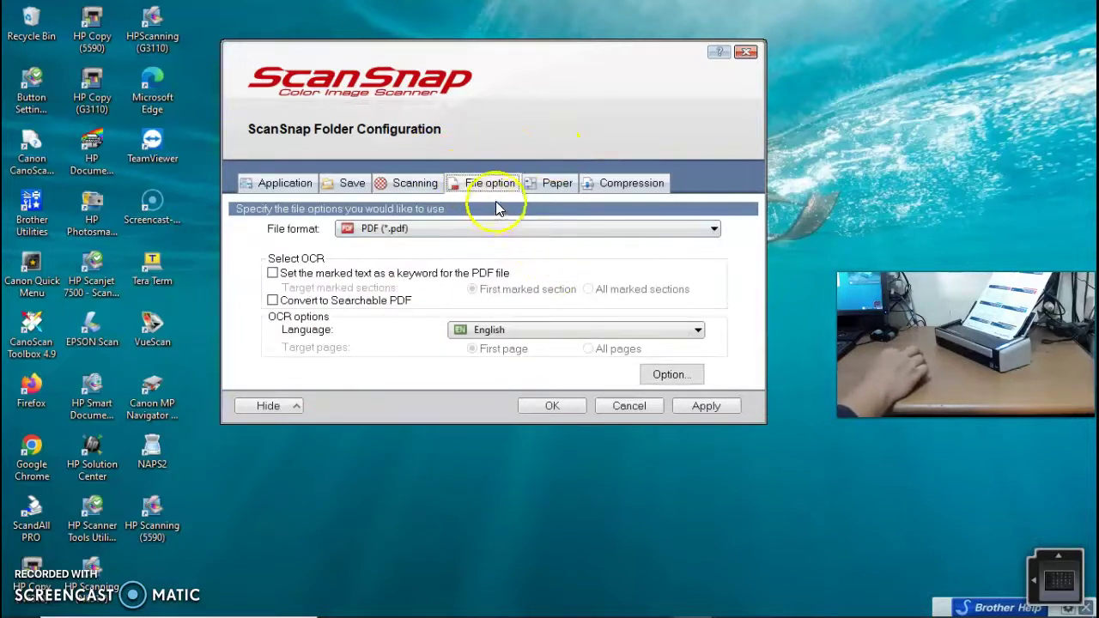
click(448, 230)
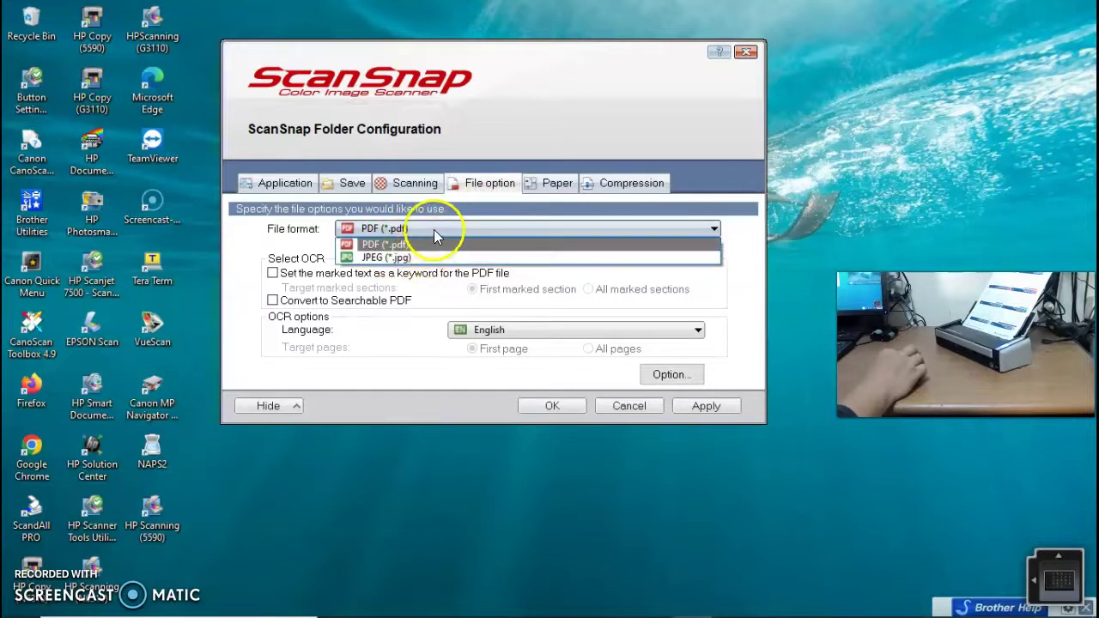
click(434, 230)
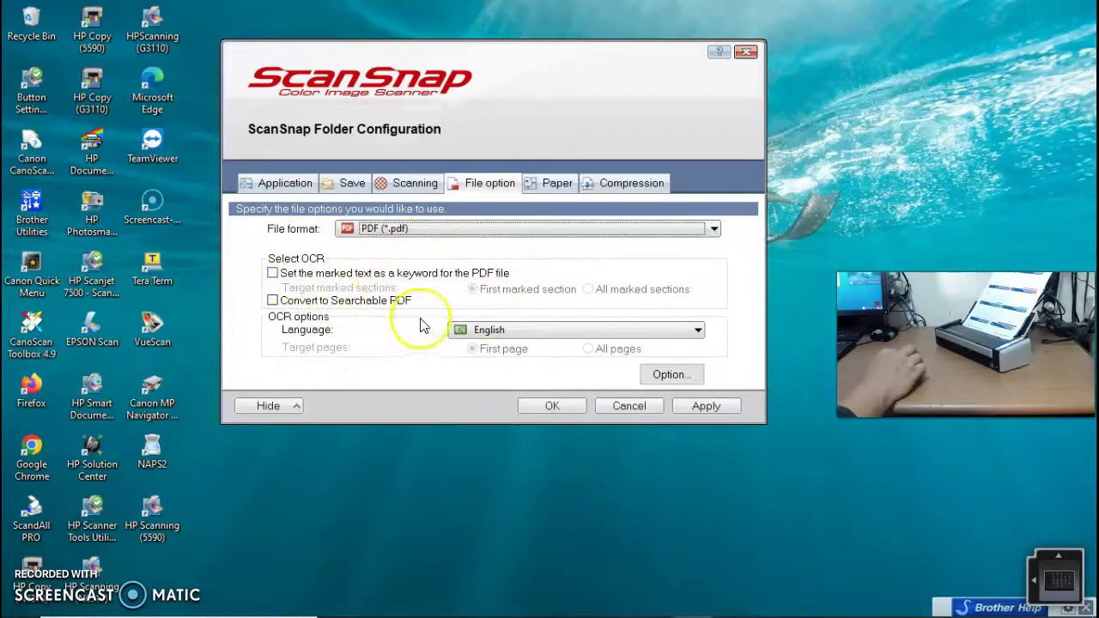
Set the paper size to A4 (210 x 297 mm) and apply the folder configuration
click(548, 189)
click(533, 238)
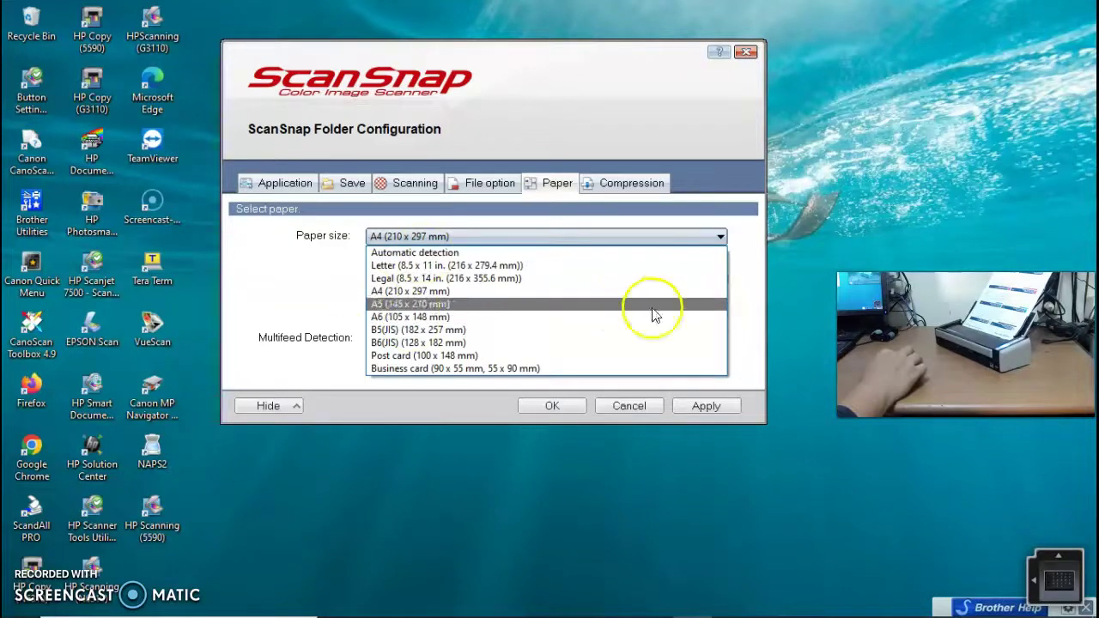
click(525, 291)
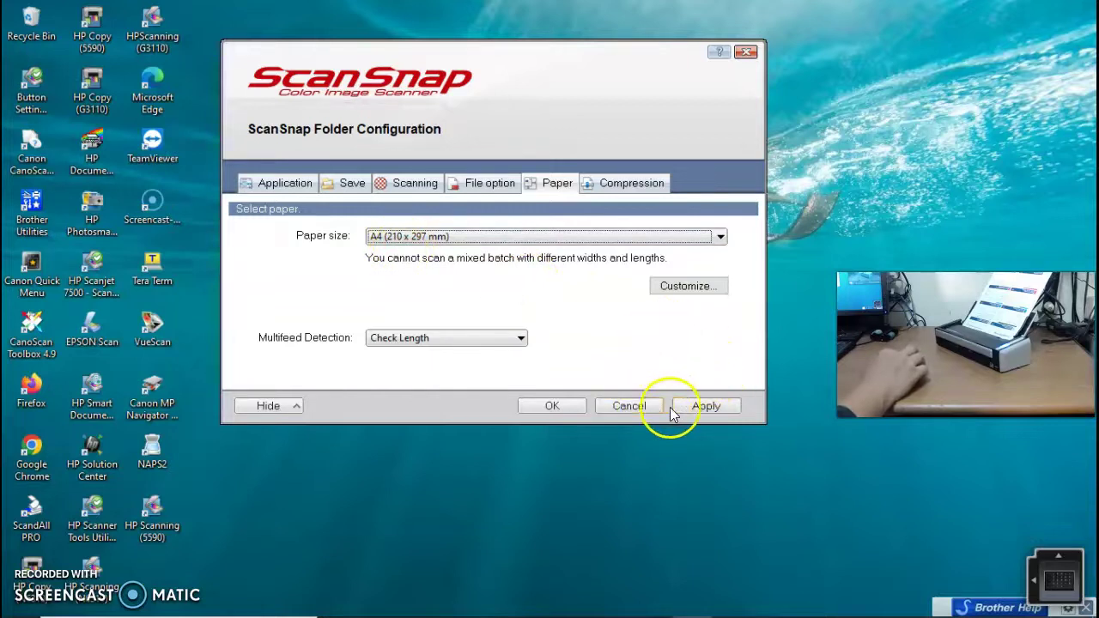
click(713, 410)
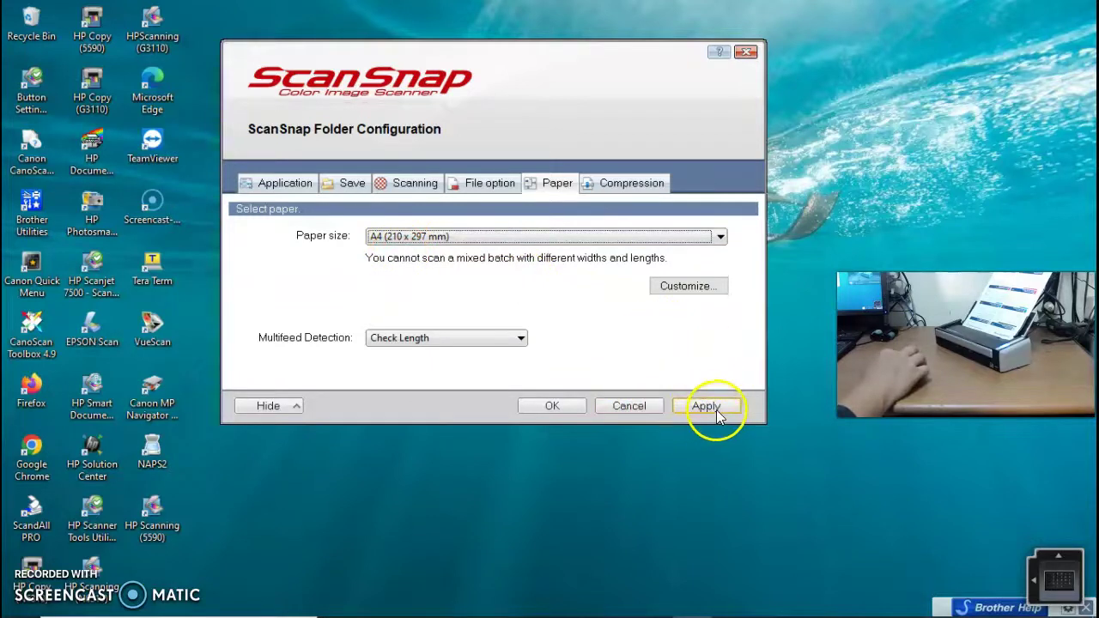
Check the file compression rate setting, then apply the ScanSnap Folder configuration and close it
click(645, 193)
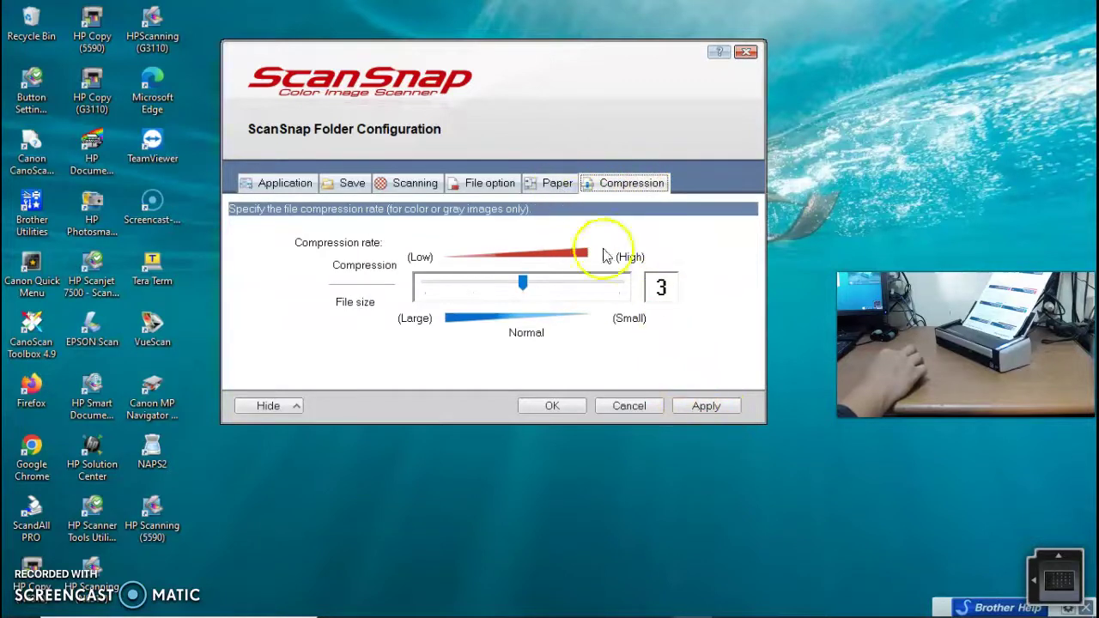
click(718, 410)
click(566, 410)
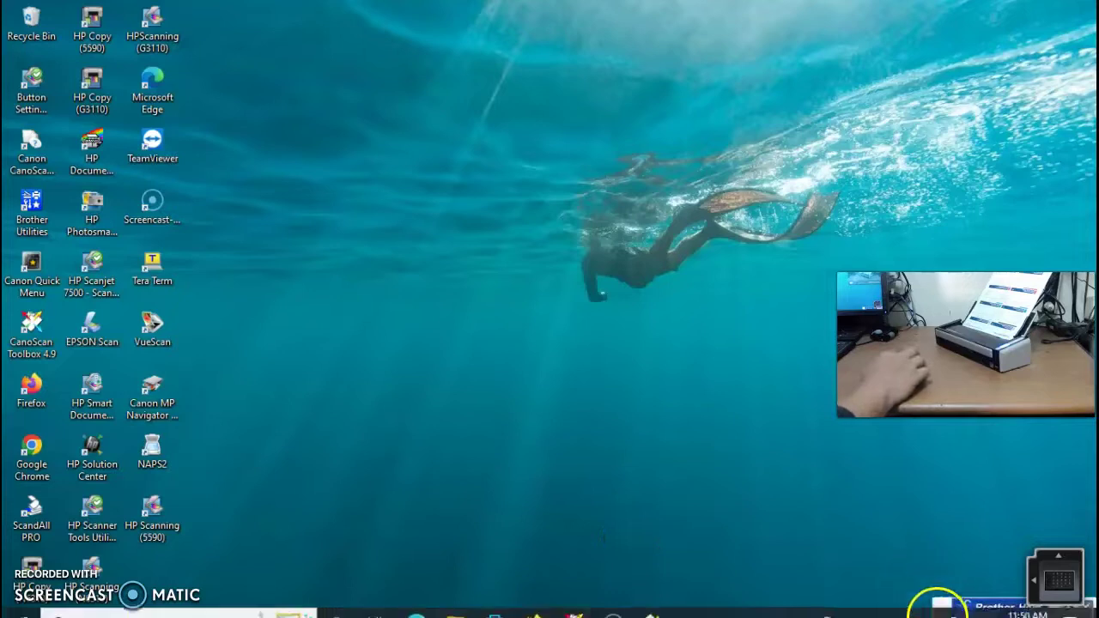
Start a Duplex Scan of the loaded documents with ScanSnap Manager
click(935, 603)
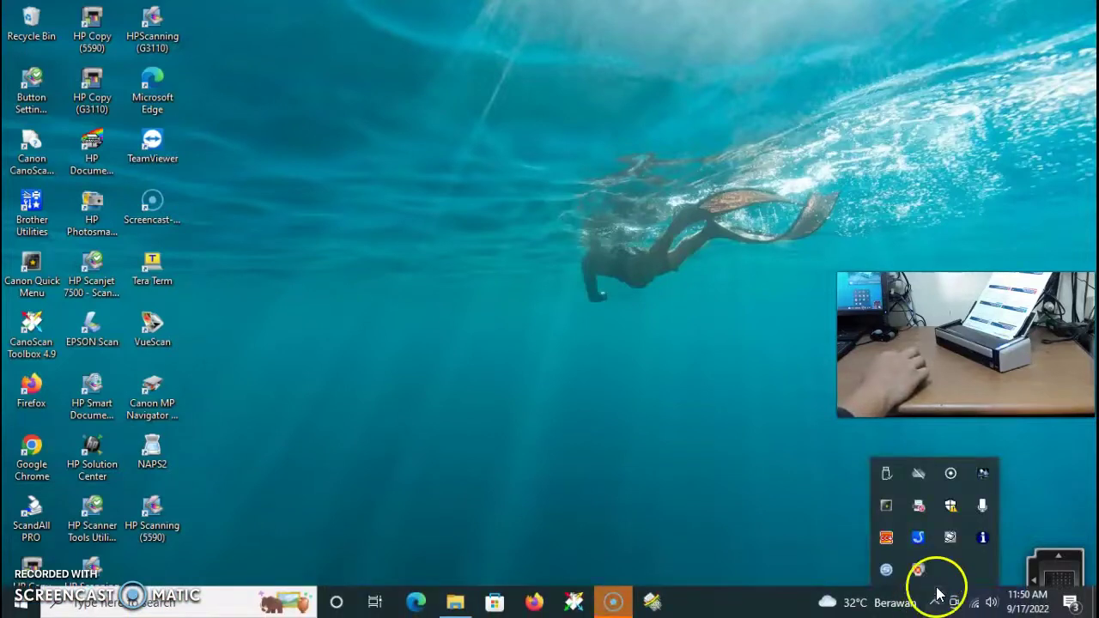
right_click(886, 569)
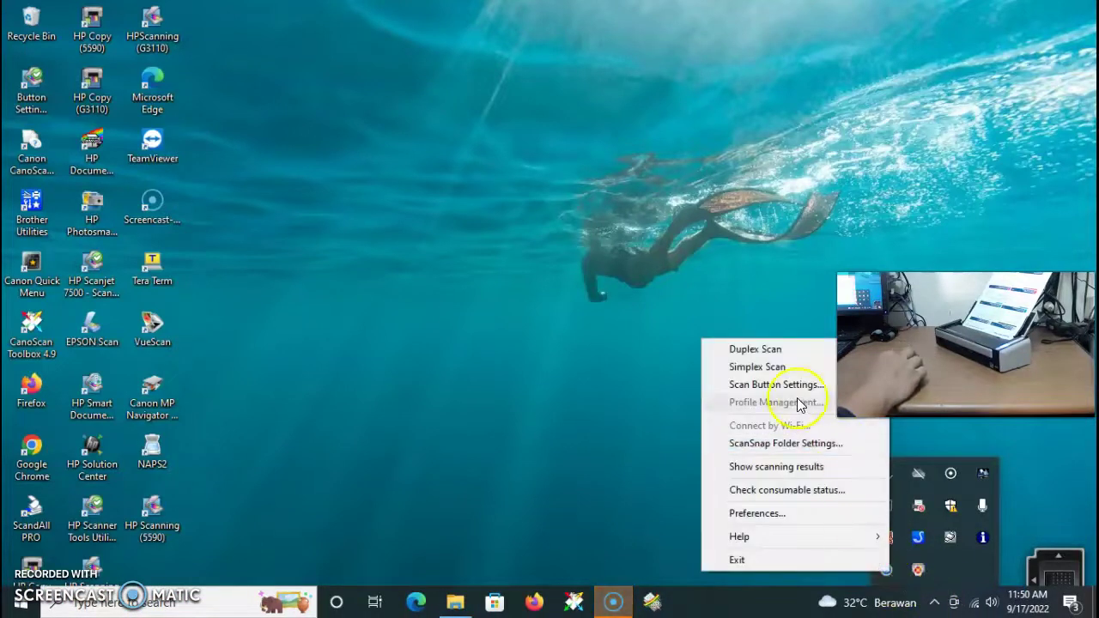
click(761, 352)
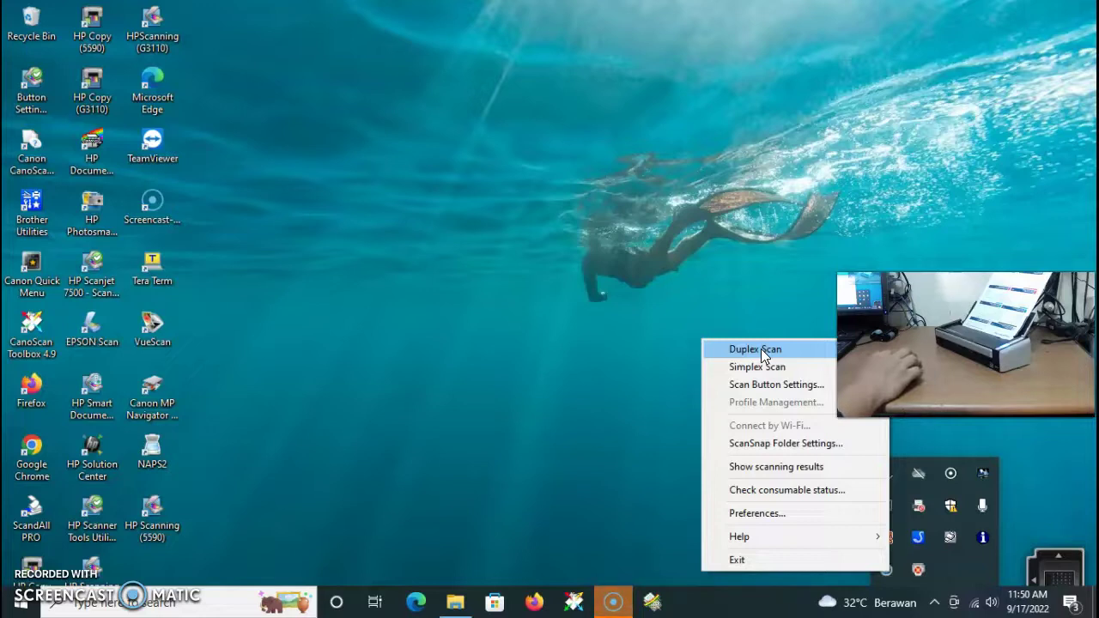
click(760, 348)
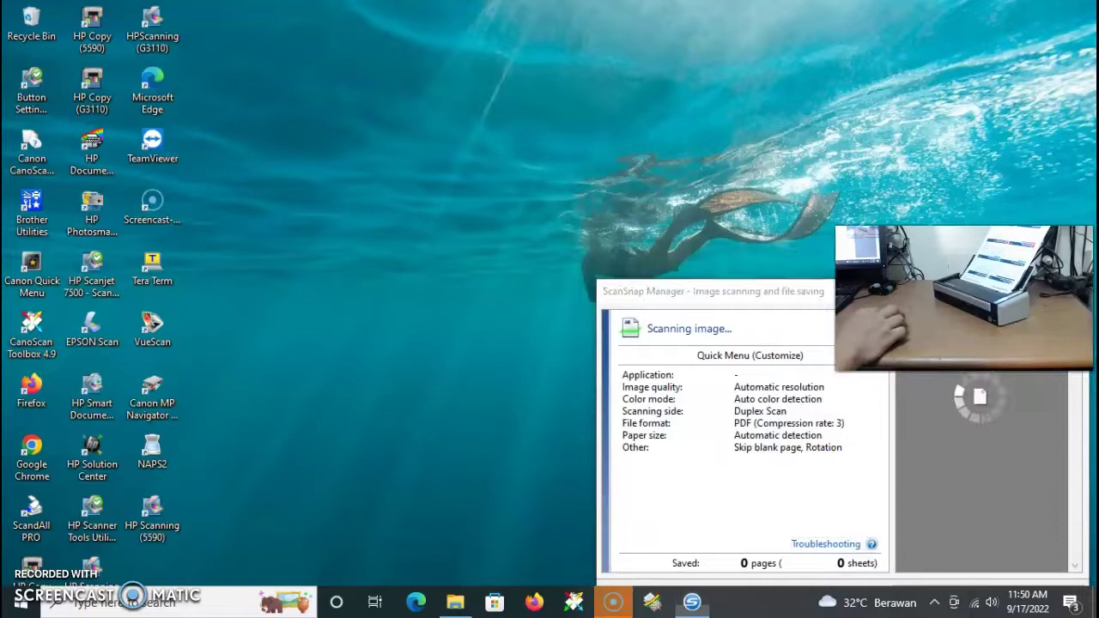
Send the scan to a folder and save it as a PDF in C:\Users\HP Z200\Documents
mouse_move(358, 596)
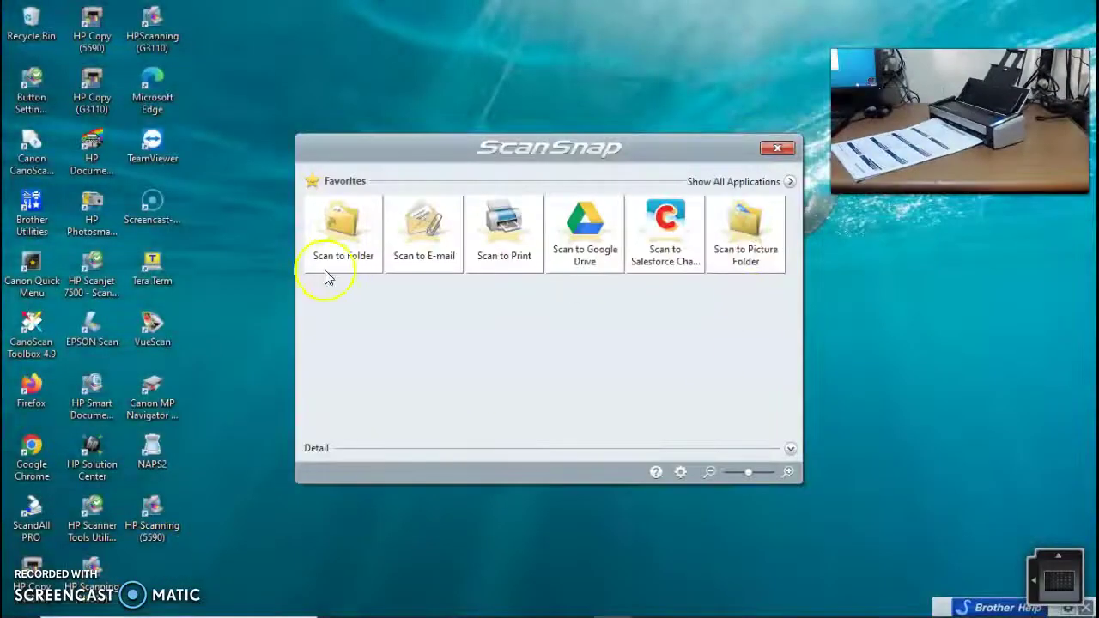
click(363, 260)
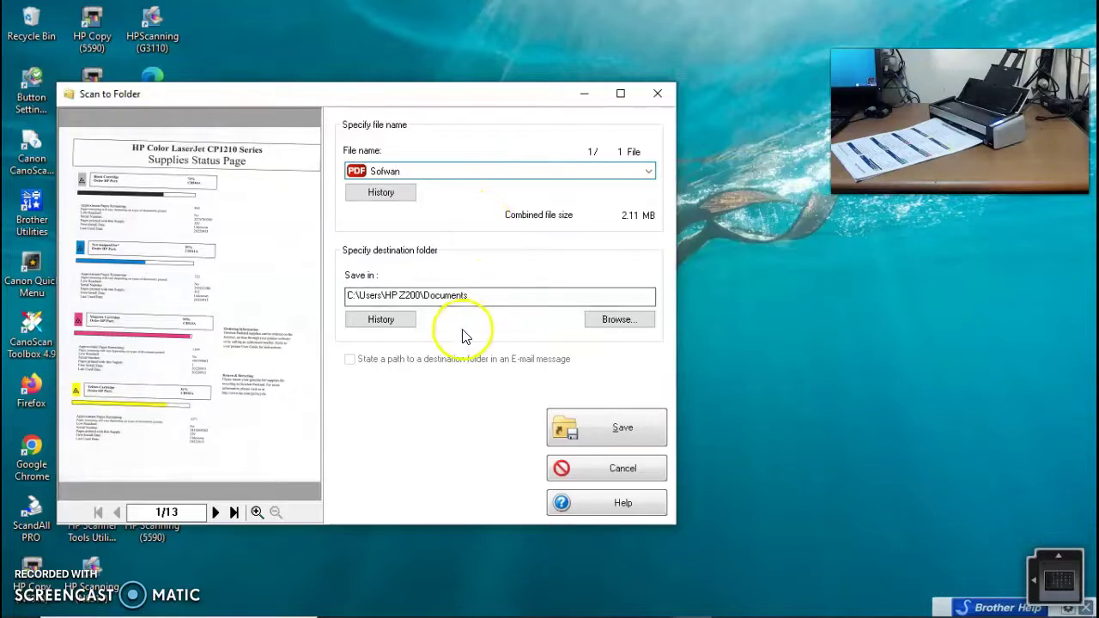
click(640, 436)
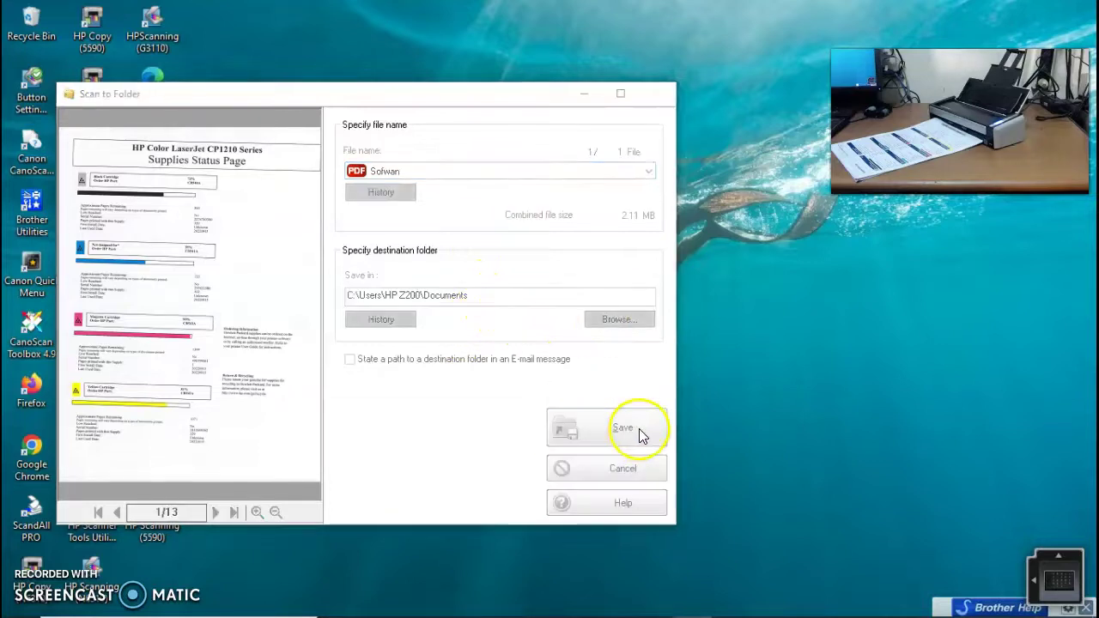
click(434, 350)
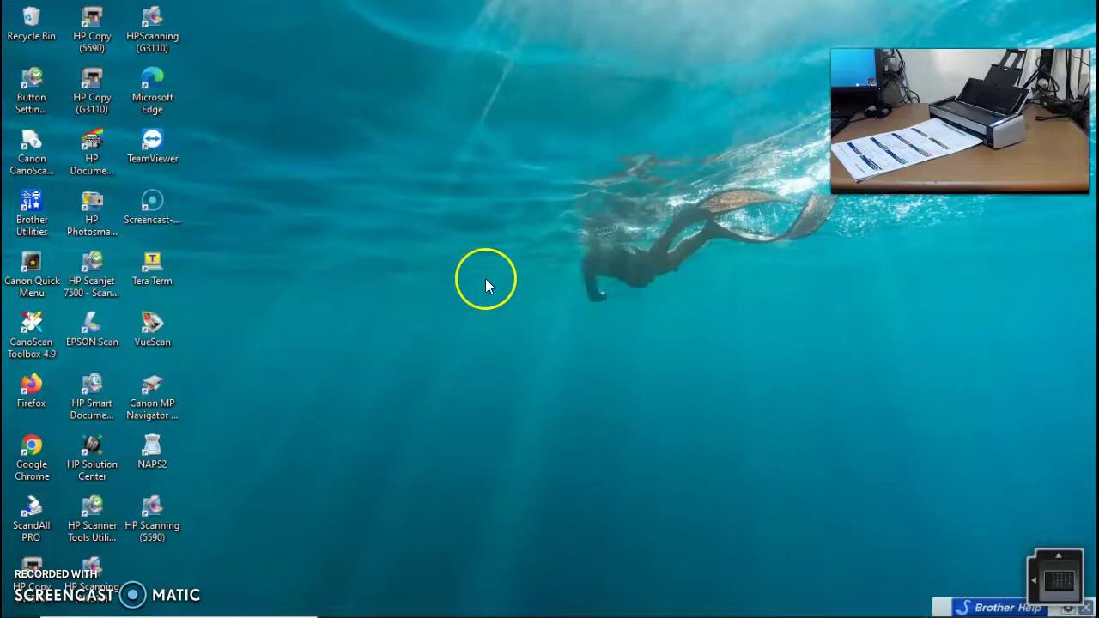
Switch to File Explorer and open the newly saved scan PDF from the Documents folder
click(455, 600)
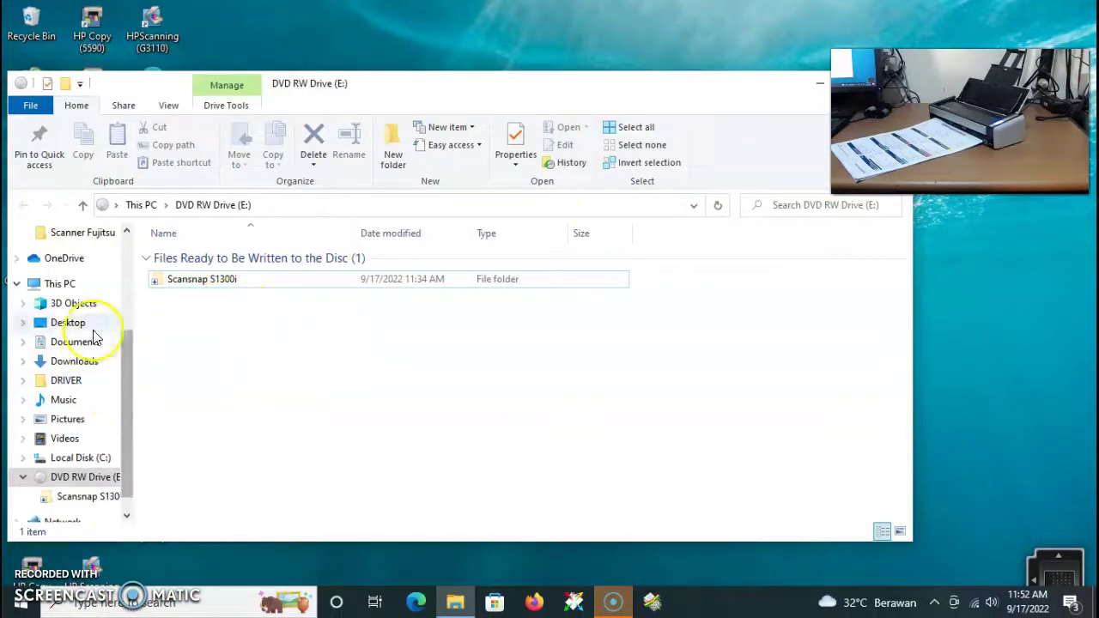
drag(130, 392, 137, 257)
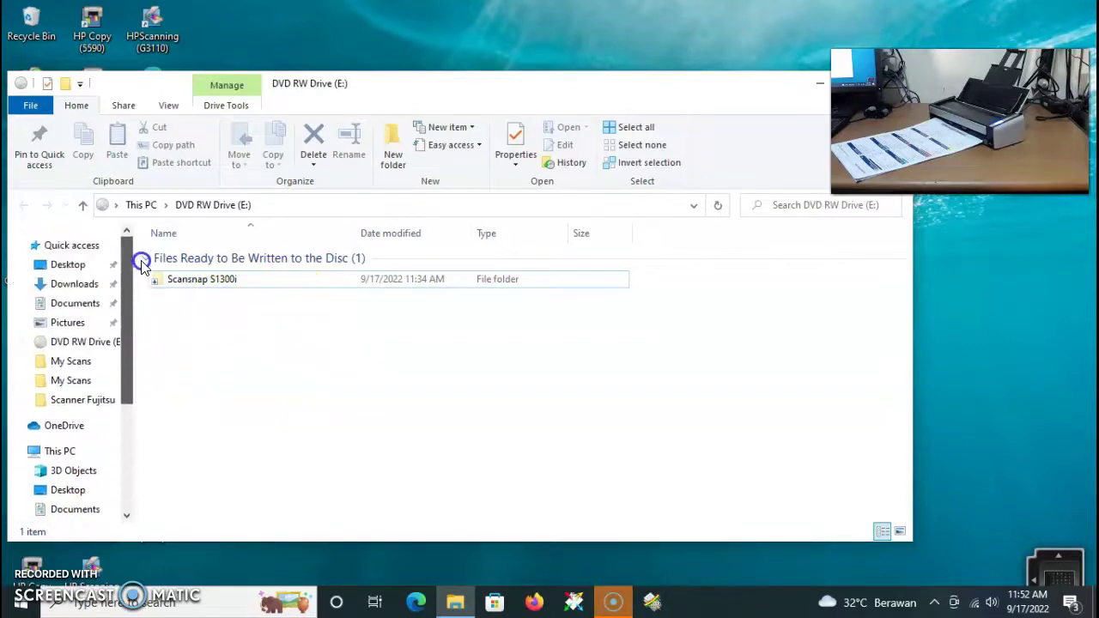
click(68, 322)
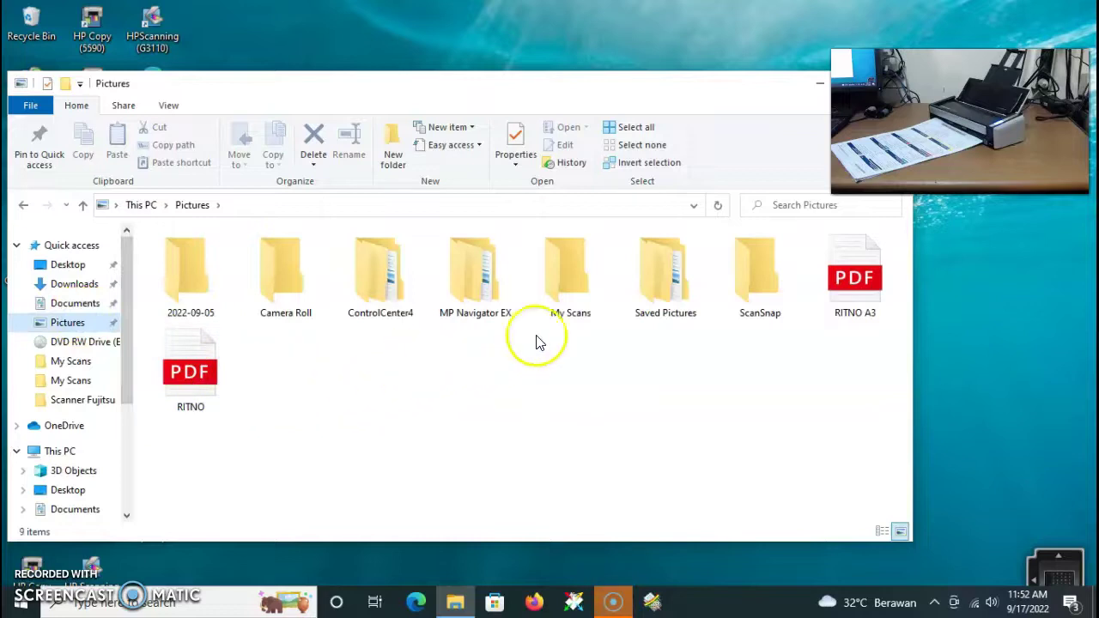
double_click(763, 293)
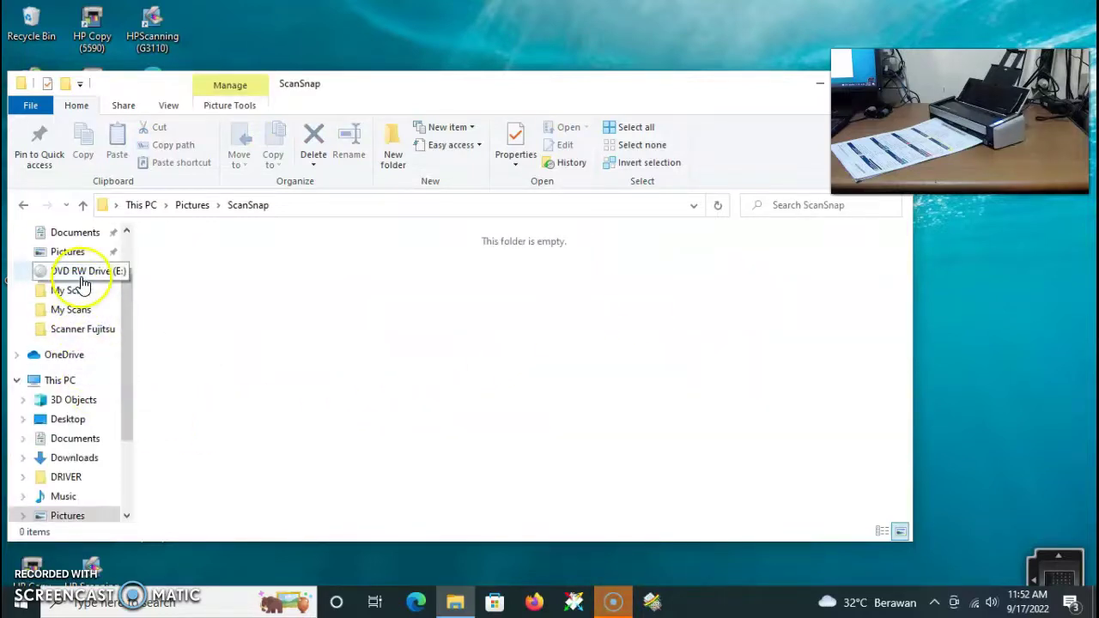
click(76, 232)
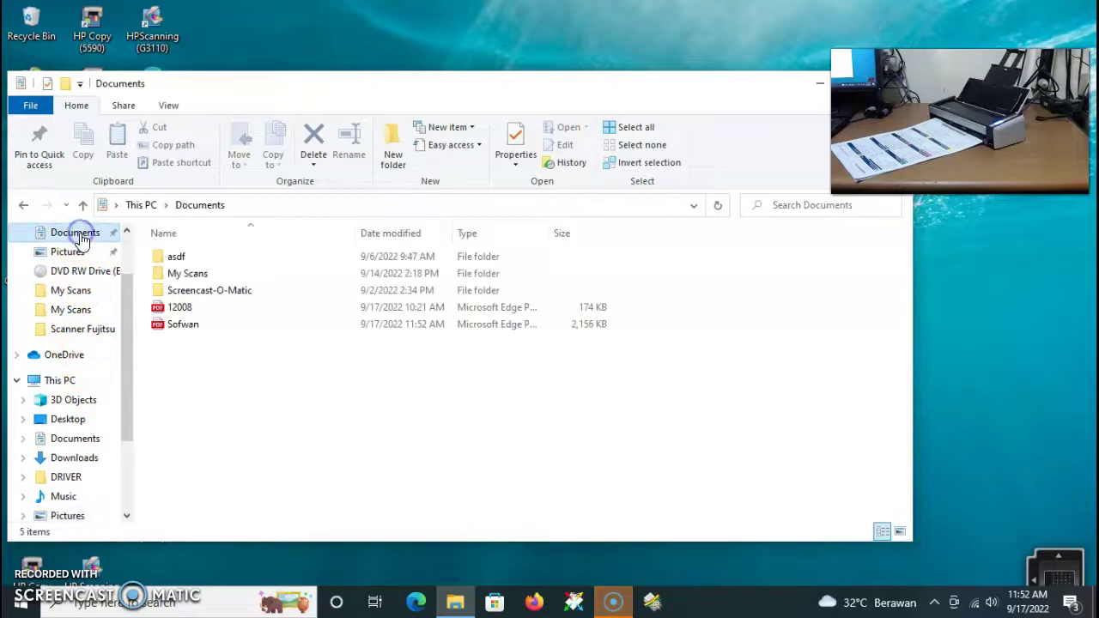
double_click(187, 326)
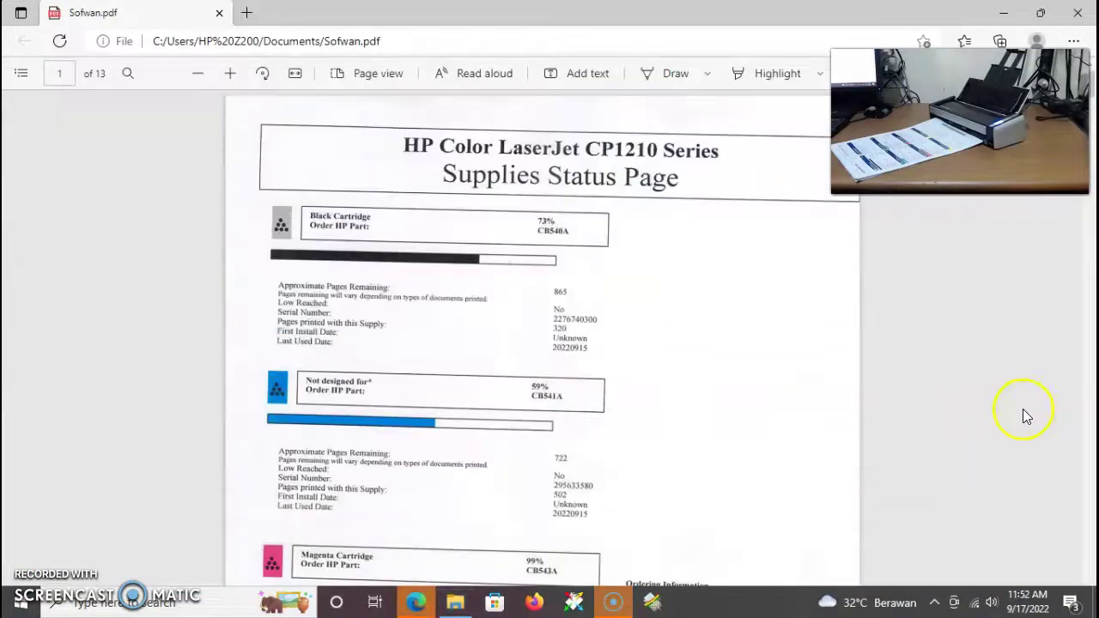
Fit the scanned PDF to the window width and examine its pages from 1 to 10 for scan quality
click(1021, 419)
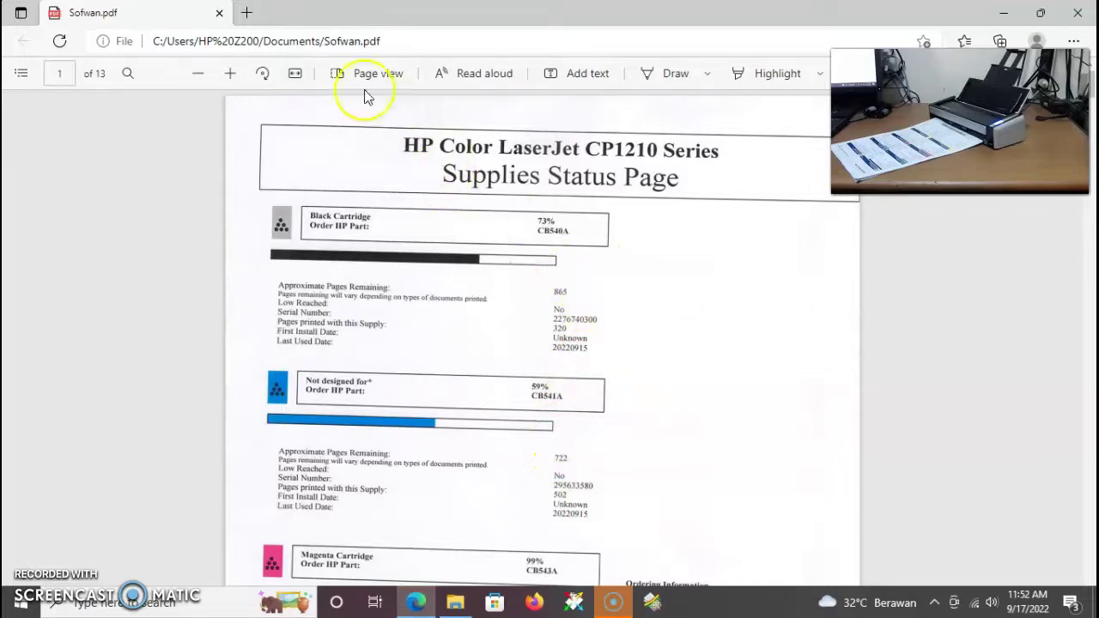
click(300, 75)
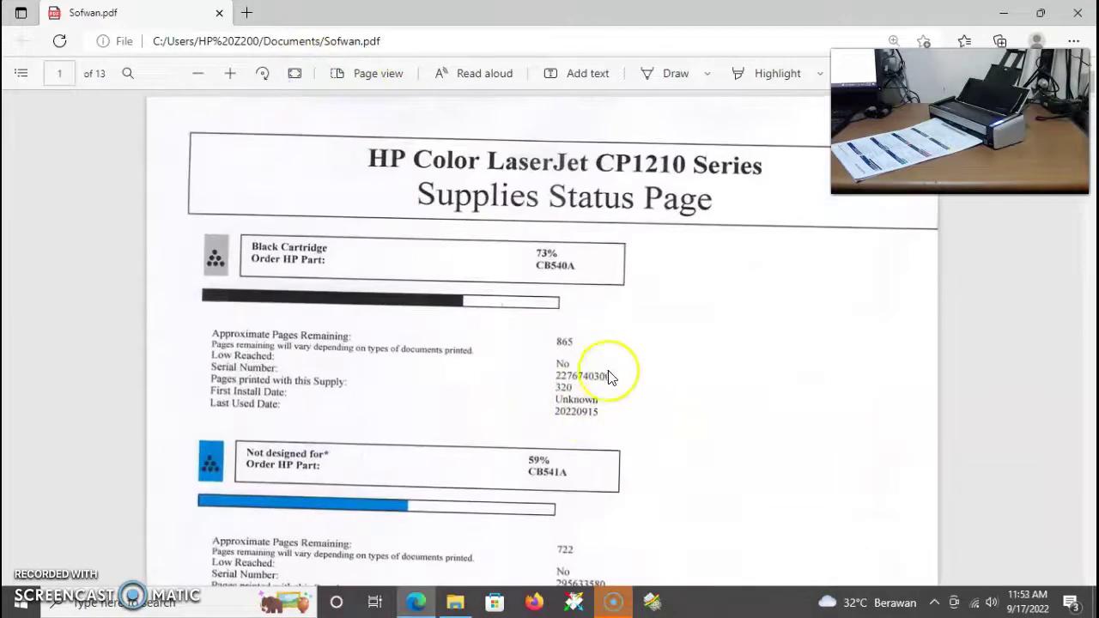
scroll(610, 378, down, 5)
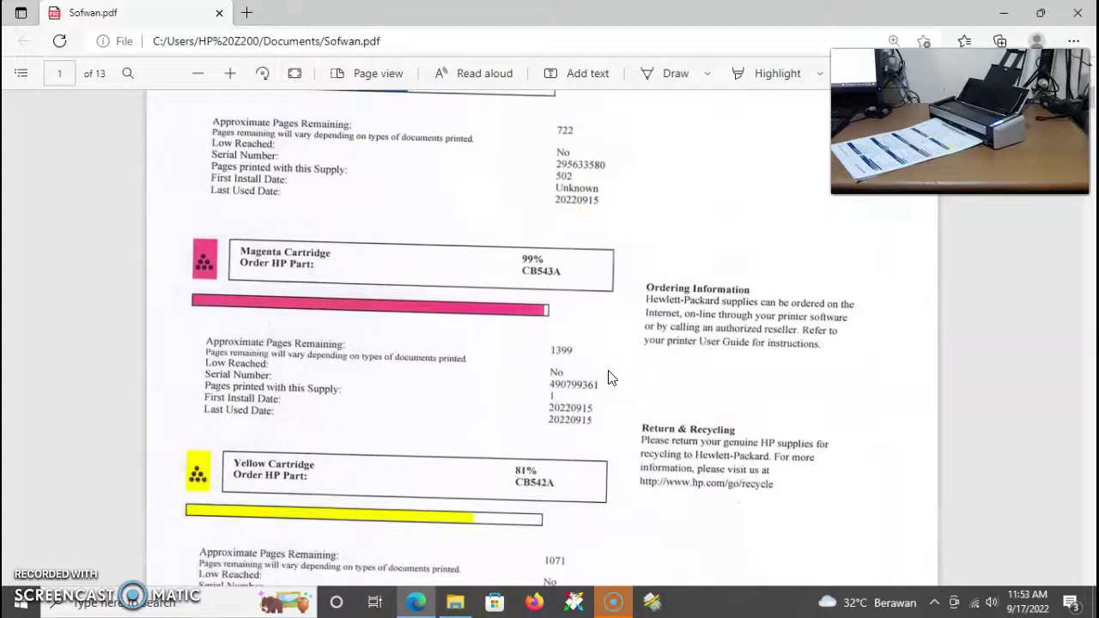
scroll(610, 378, down, 6)
scroll(612, 376, down, 4)
scroll(611, 378, down, 3)
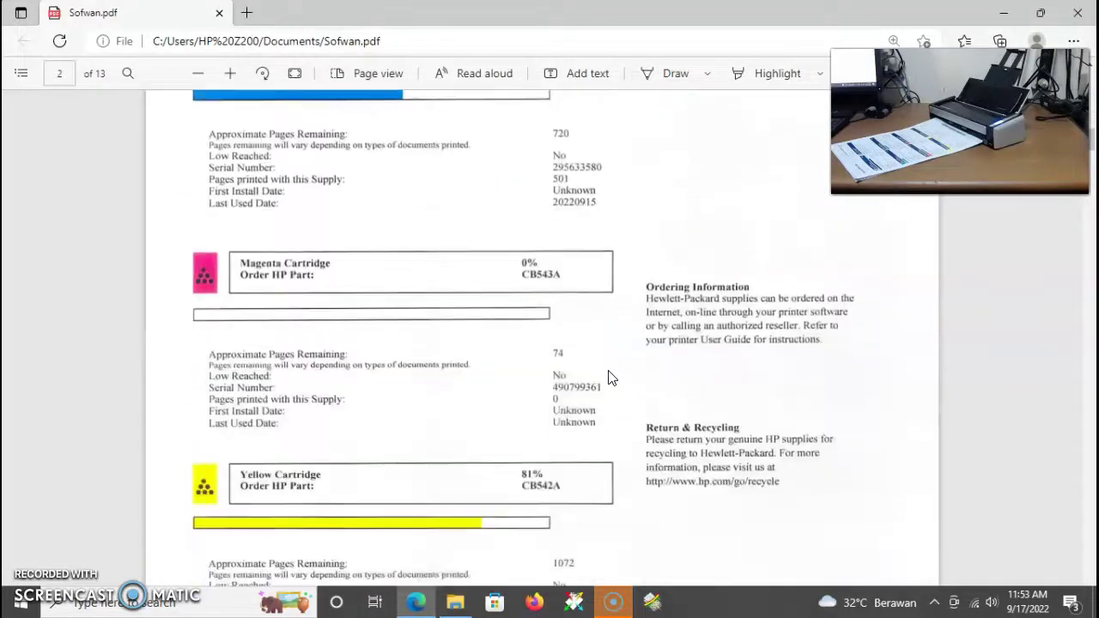
scroll(610, 377, down, 2)
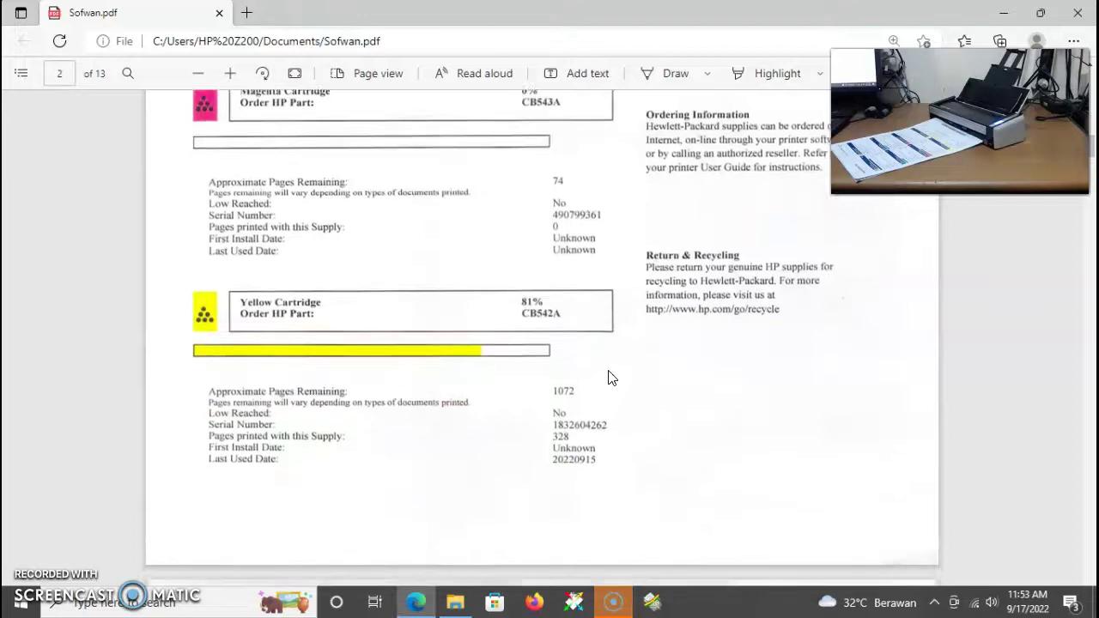
scroll(610, 378, down, 2)
scroll(610, 378, down, 4)
scroll(610, 378, down, 3)
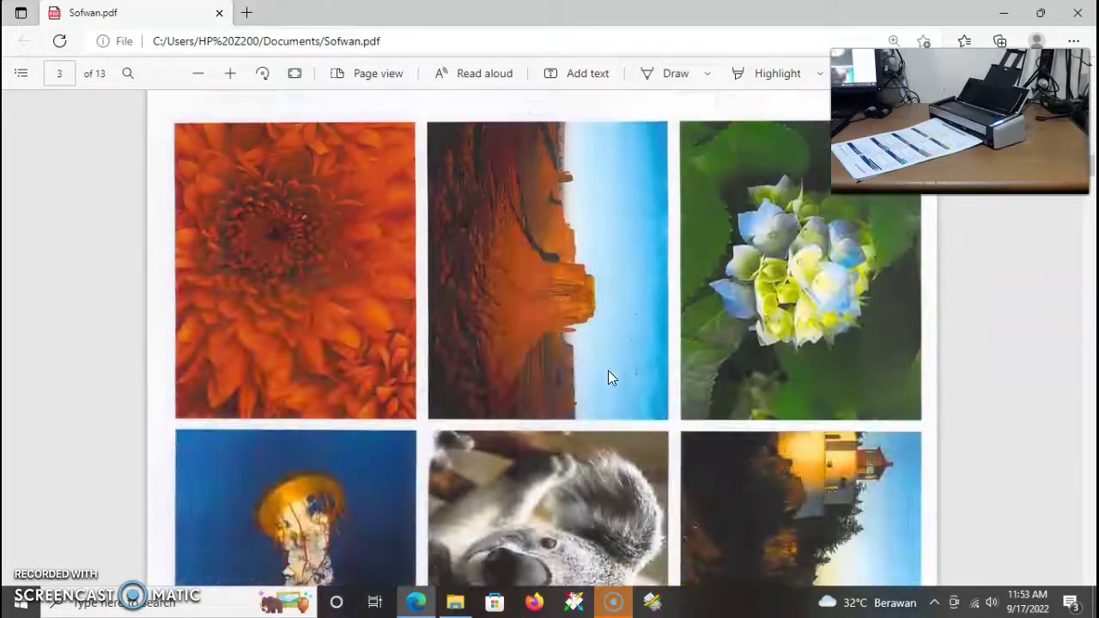
scroll(607, 378, down, 7)
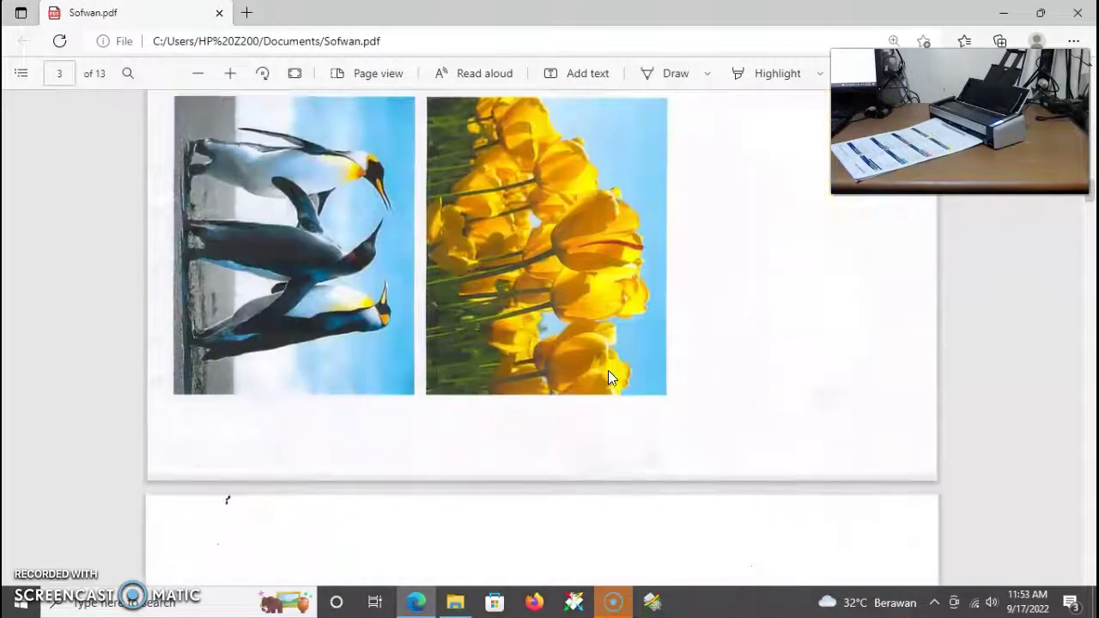
scroll(608, 377, down, 3)
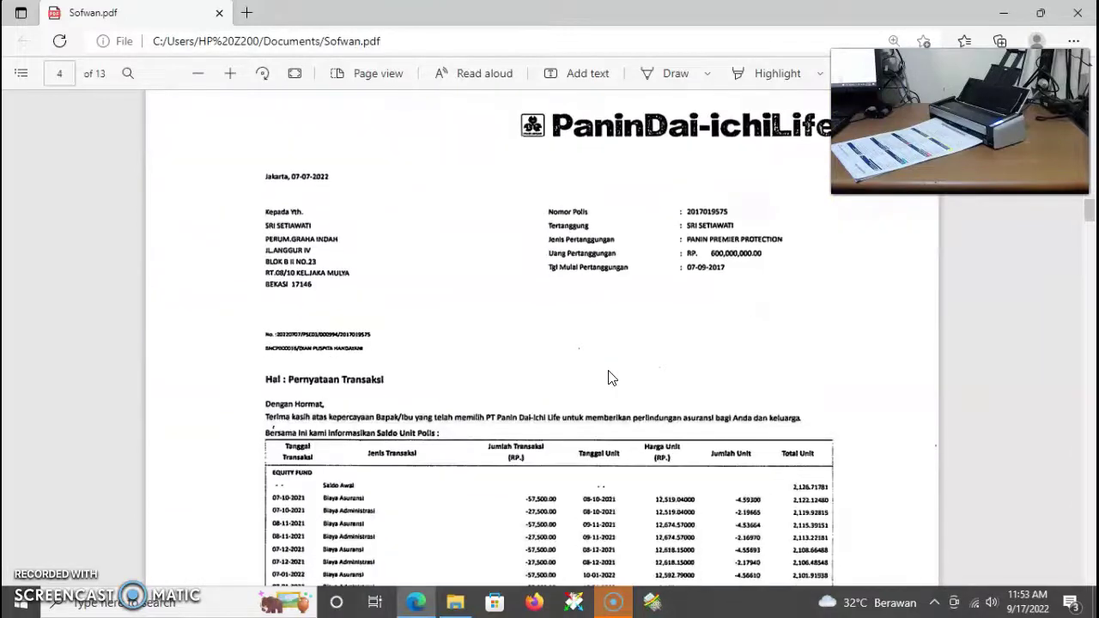
scroll(610, 378, down, 1)
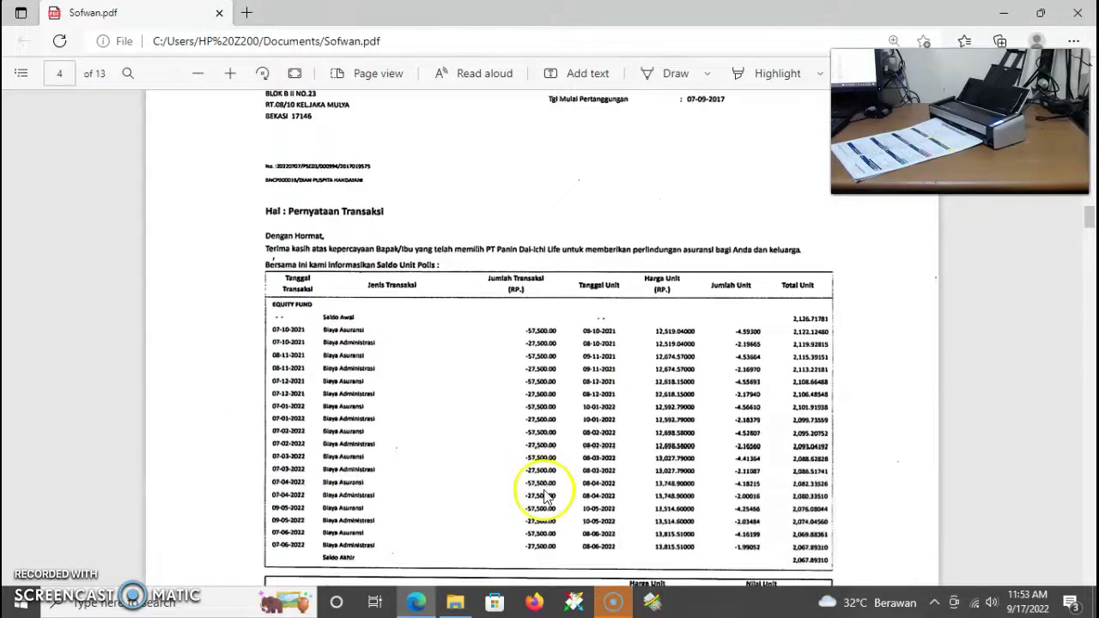
scroll(546, 498, down, 5)
scroll(648, 438, down, 4)
scroll(648, 433, down, 6)
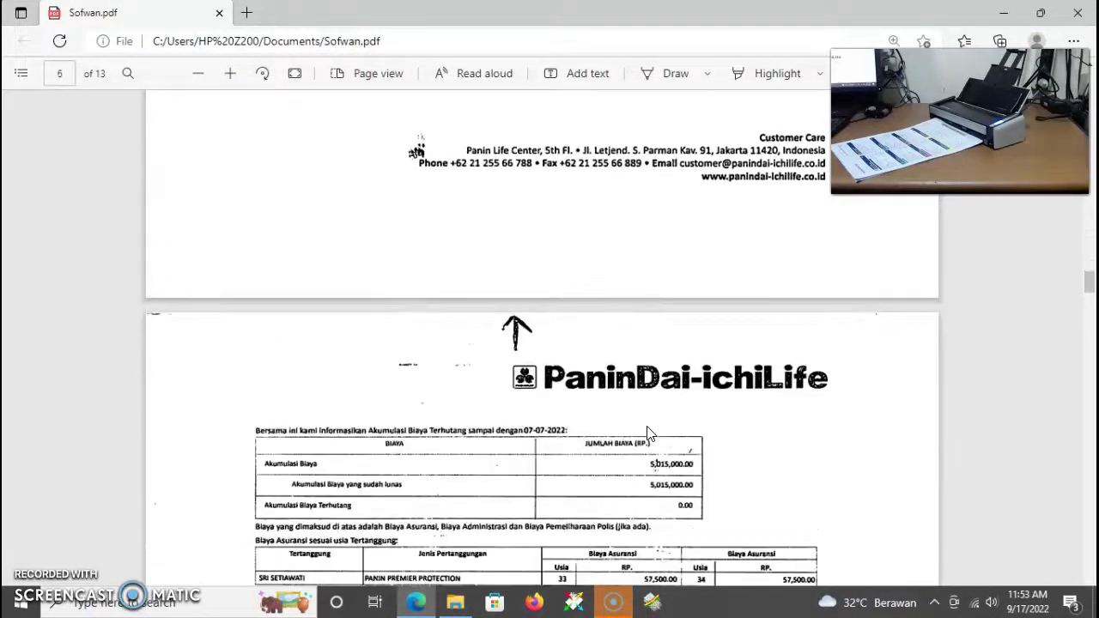
scroll(648, 434, down, 5)
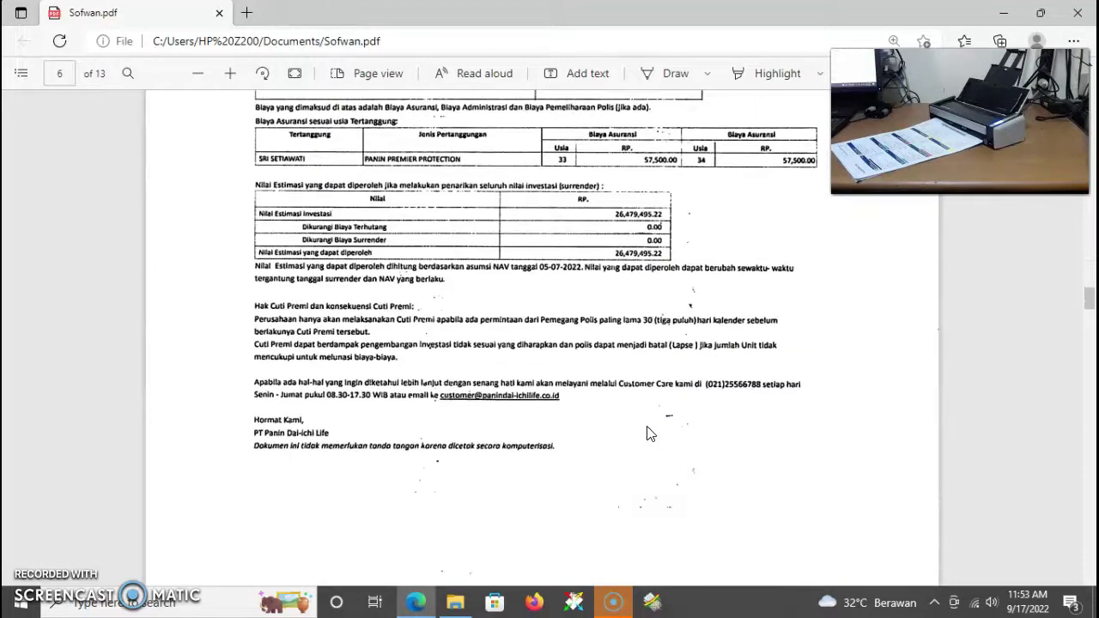
scroll(648, 433, down, 6)
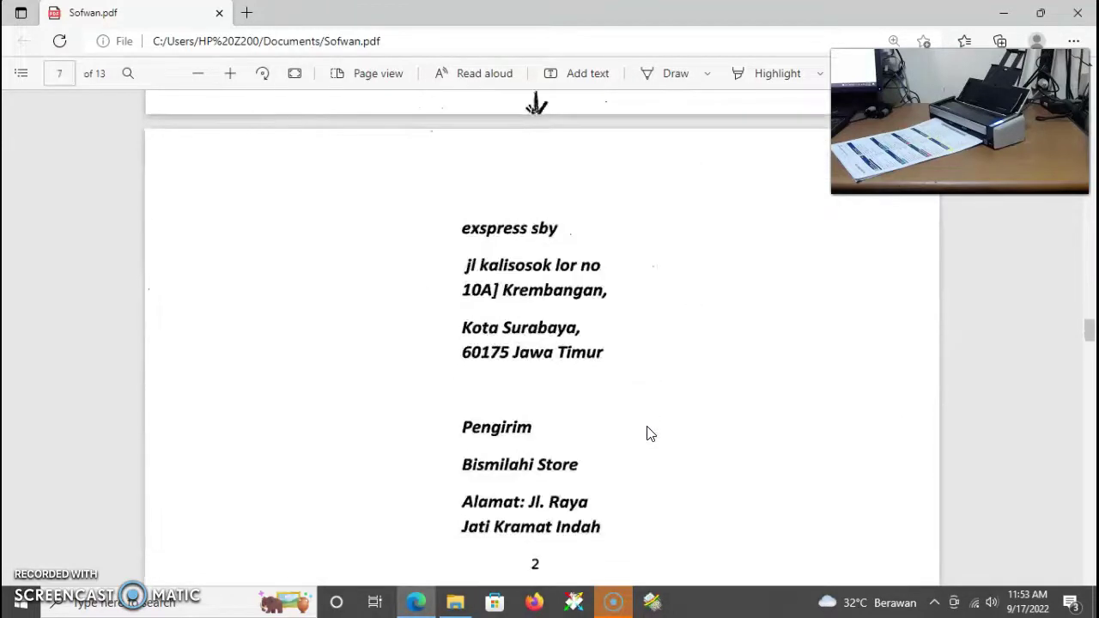
scroll(650, 433, down, 8)
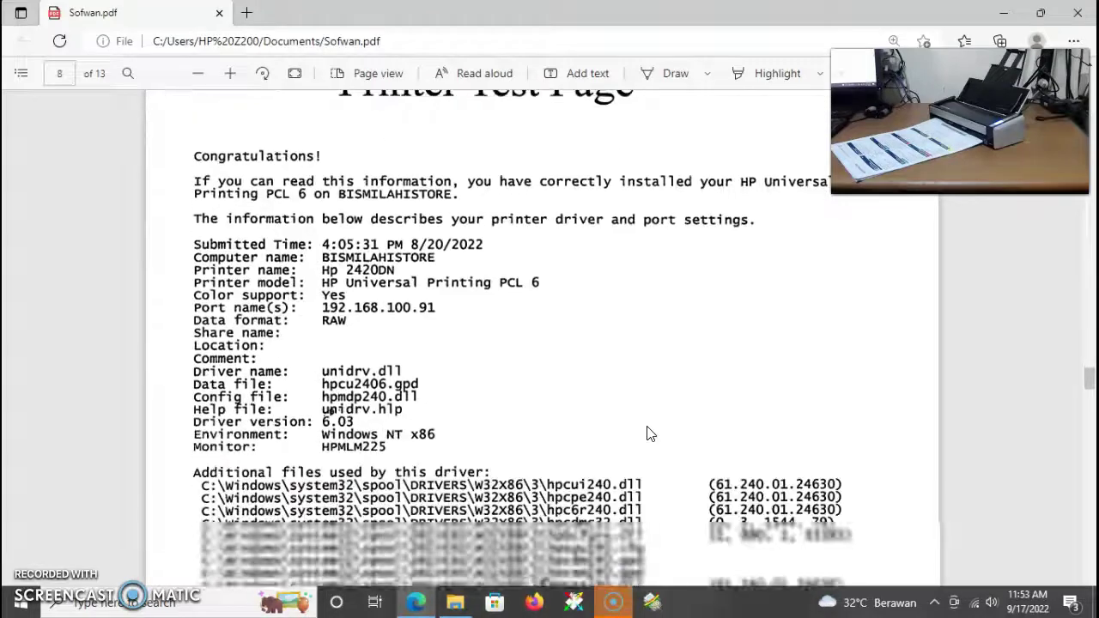
scroll(650, 456, down, 10)
scroll(649, 461, down, 10)
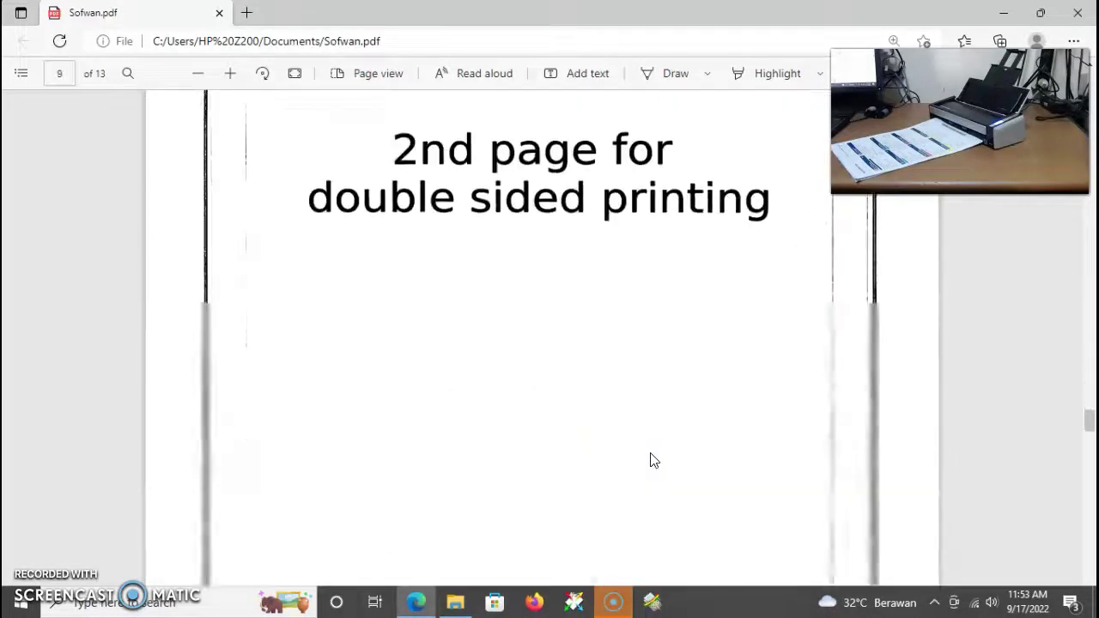
scroll(649, 461, down, 3)
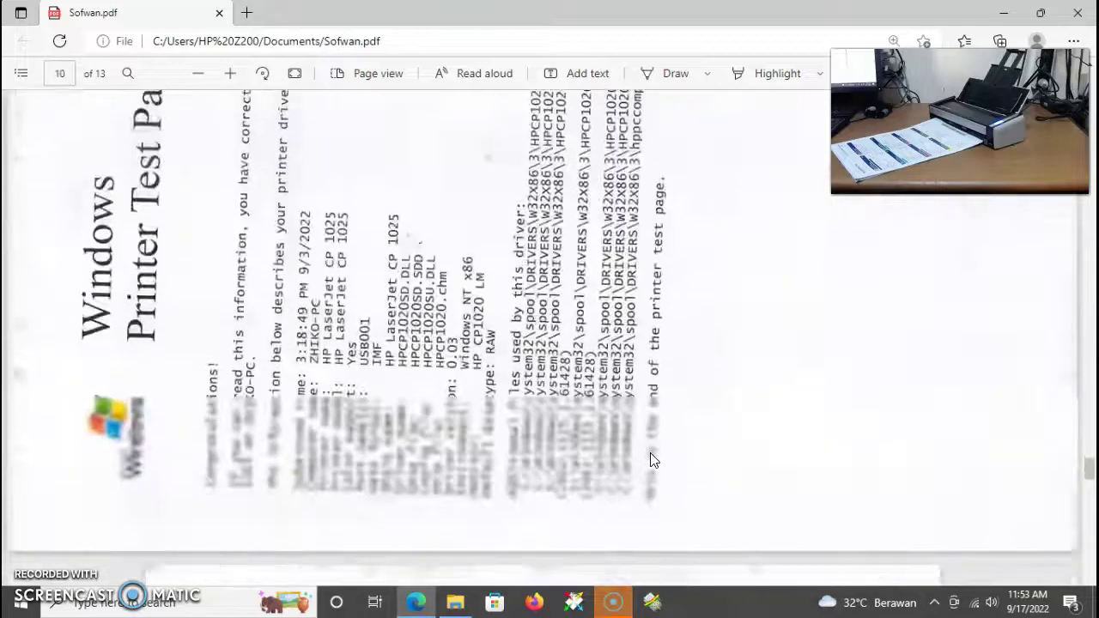
Rotate the PDF view clockwise so the sideways printer test page reads upright, and examine the photos on page 11
click(157, 220)
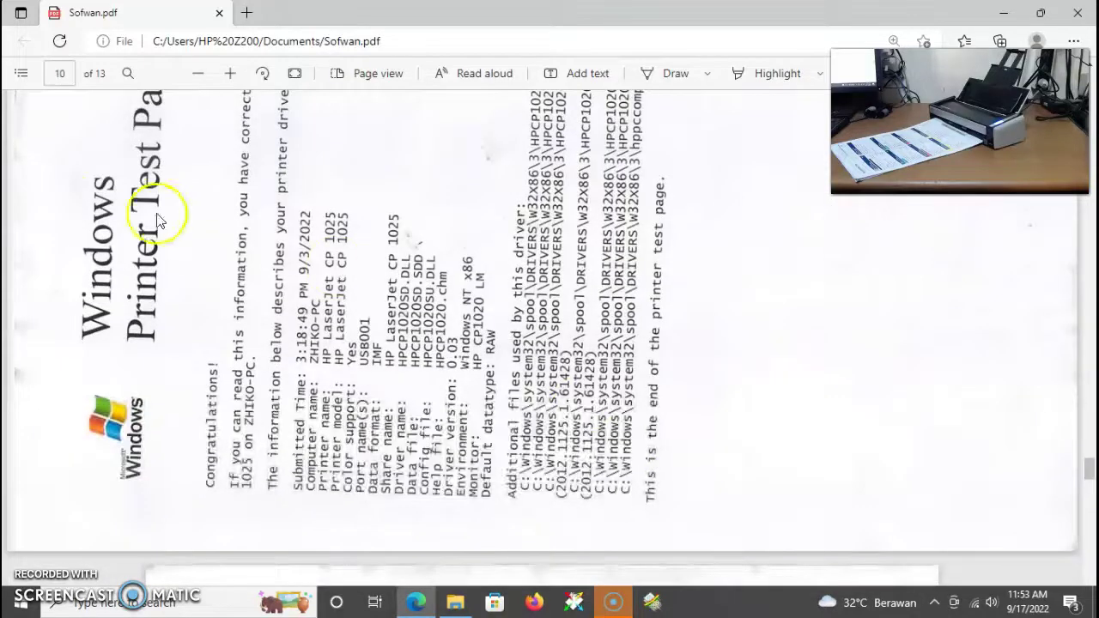
click(263, 74)
scroll(631, 436, down, 5)
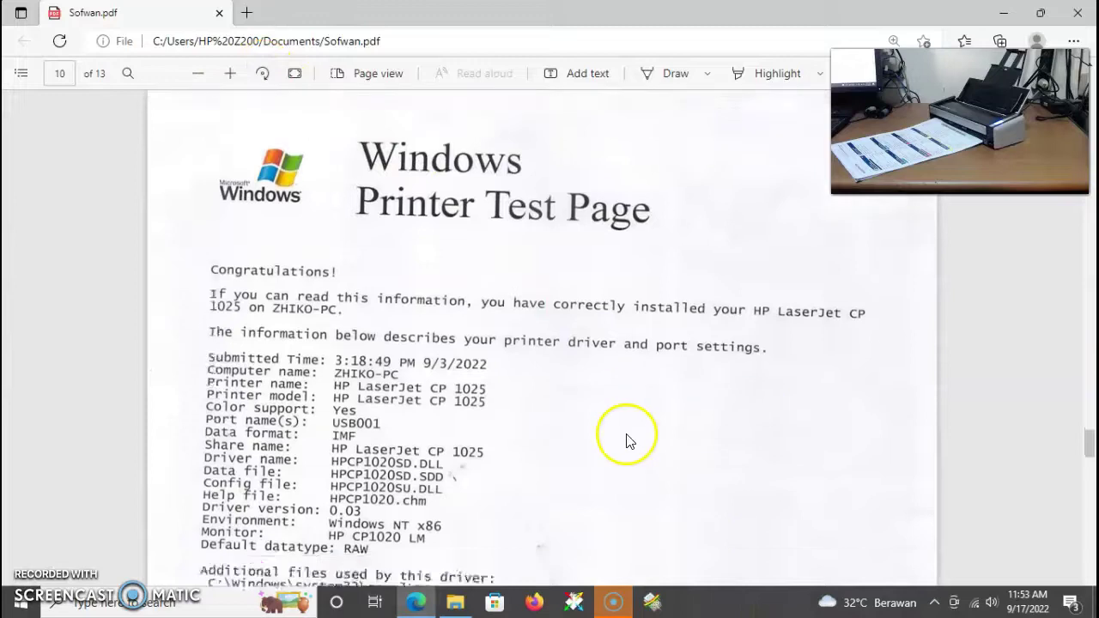
scroll(640, 453, down, 10)
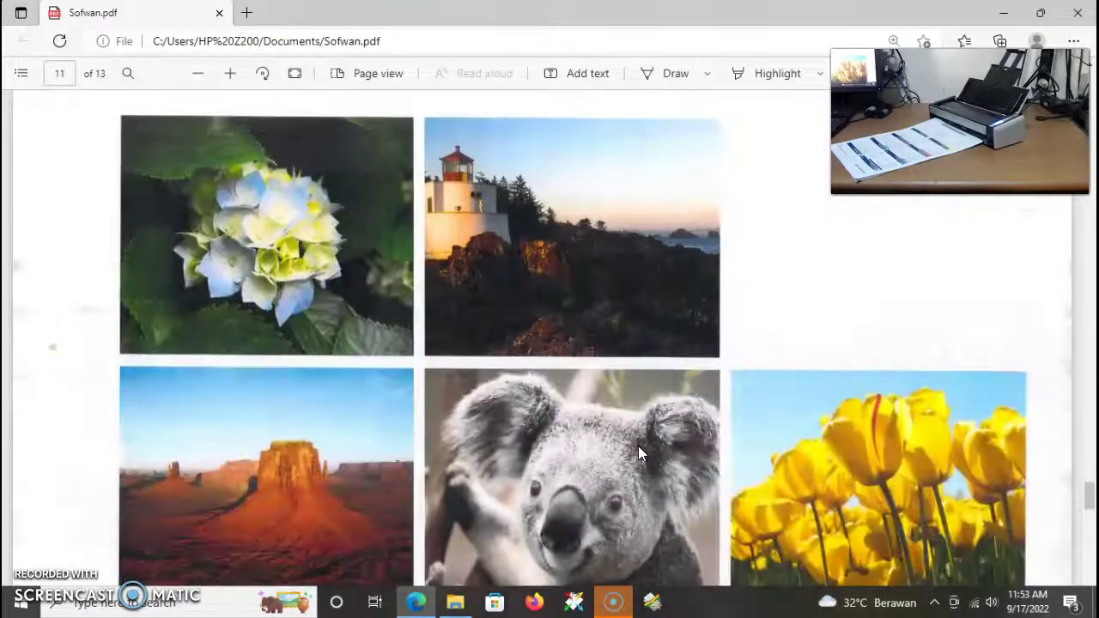
scroll(637, 446, down, 2)
click(664, 461)
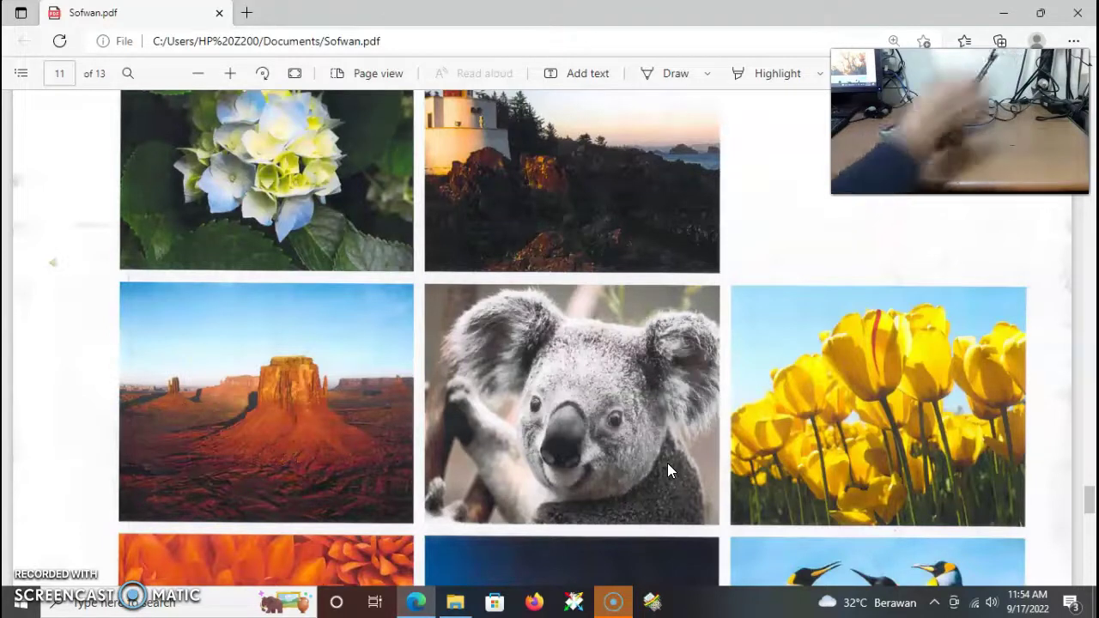
click(910, 421)
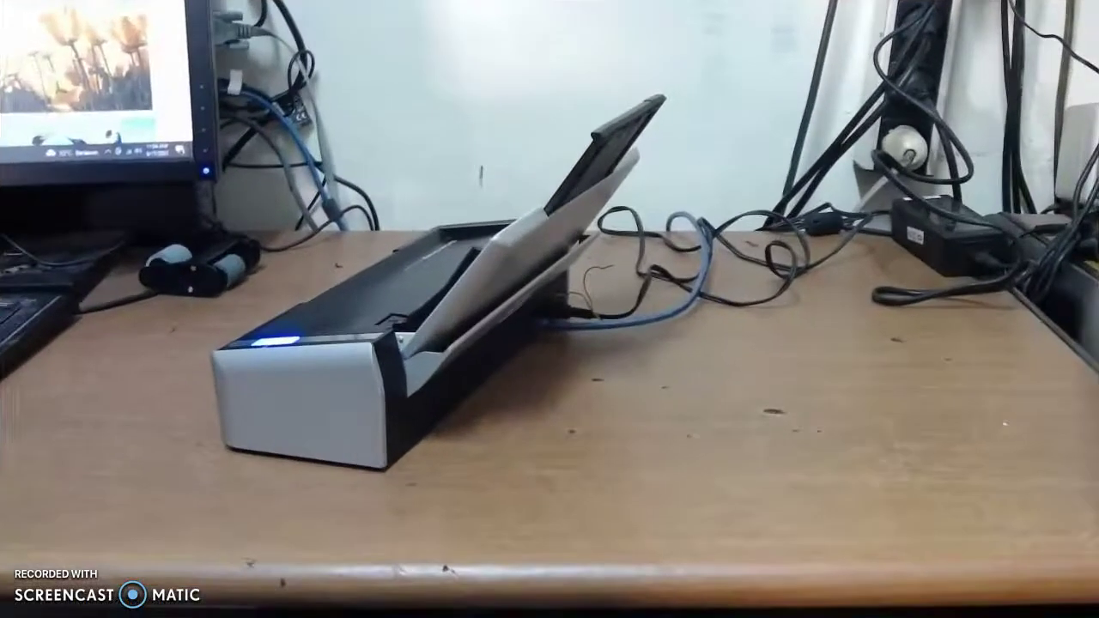